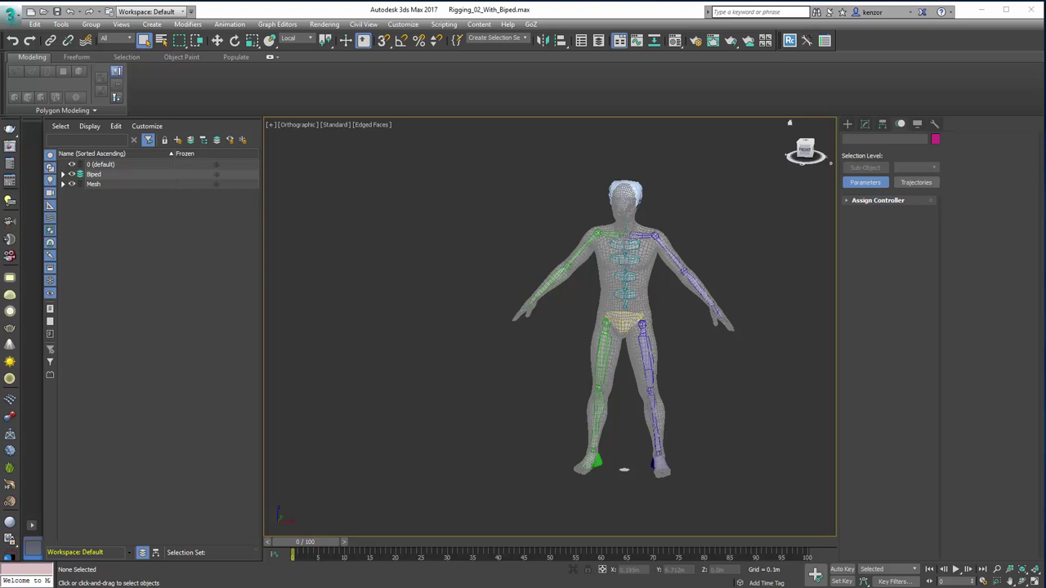
Switch to front view, expand the Mesh layer and unfreeze Mesh01
{"action": "scroll", "coordinate": [618, 249], "scroll_direction": "up", "scroll_amount": 2}
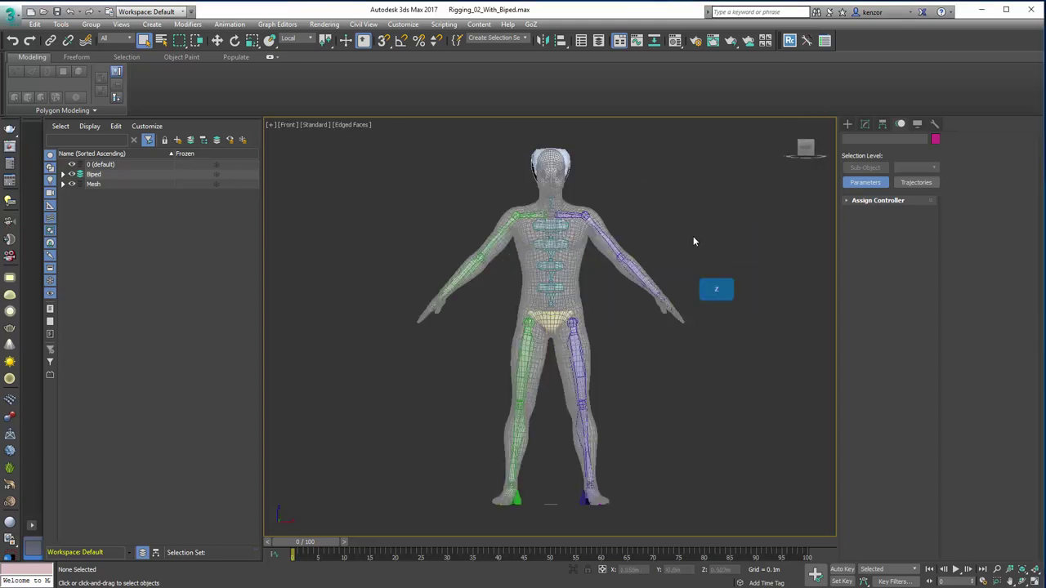
{"action": "key", "text": "f"}
{"action": "scroll", "coordinate": [536, 158], "scroll_direction": "up", "scroll_amount": 4}
{"action": "left_click", "coordinate": [63, 184]}
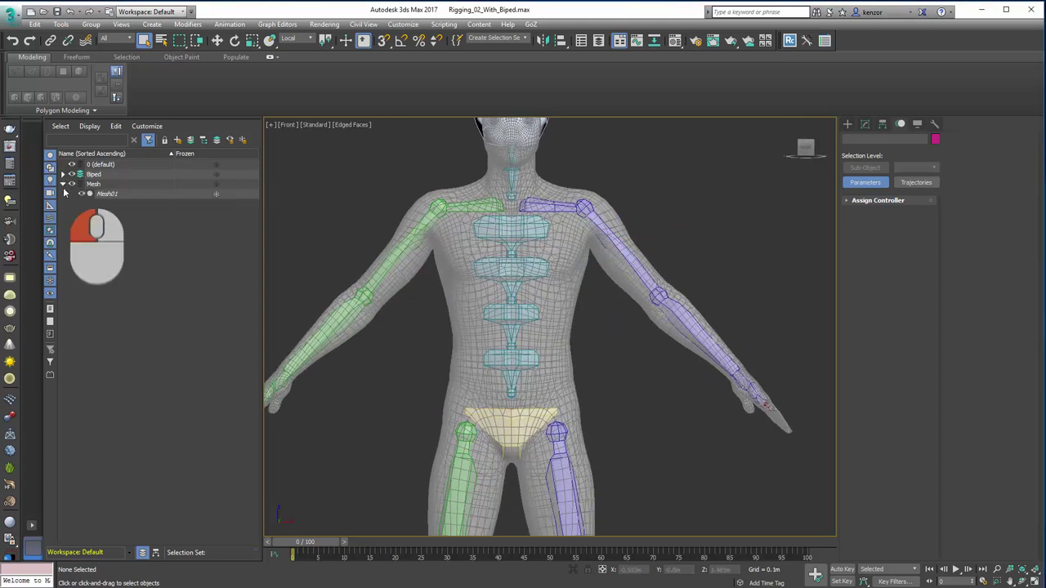
{"action": "left_click", "coordinate": [218, 196]}
Turn off See-Through on Mesh01 so it displays as a solid shaded body
{"action": "left_click", "coordinate": [526, 203]}
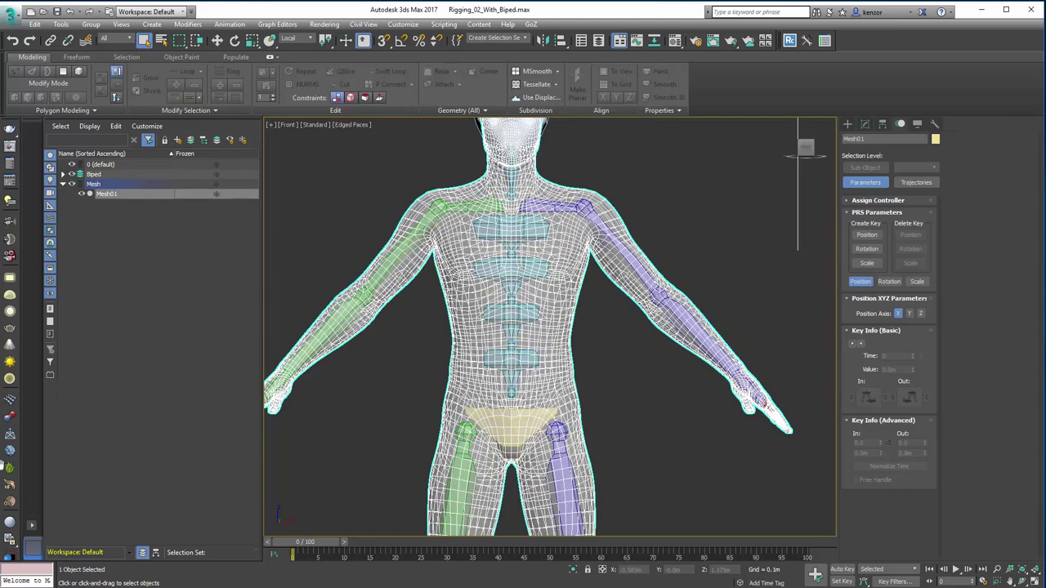
{"action": "left_click", "coordinate": [917, 123]}
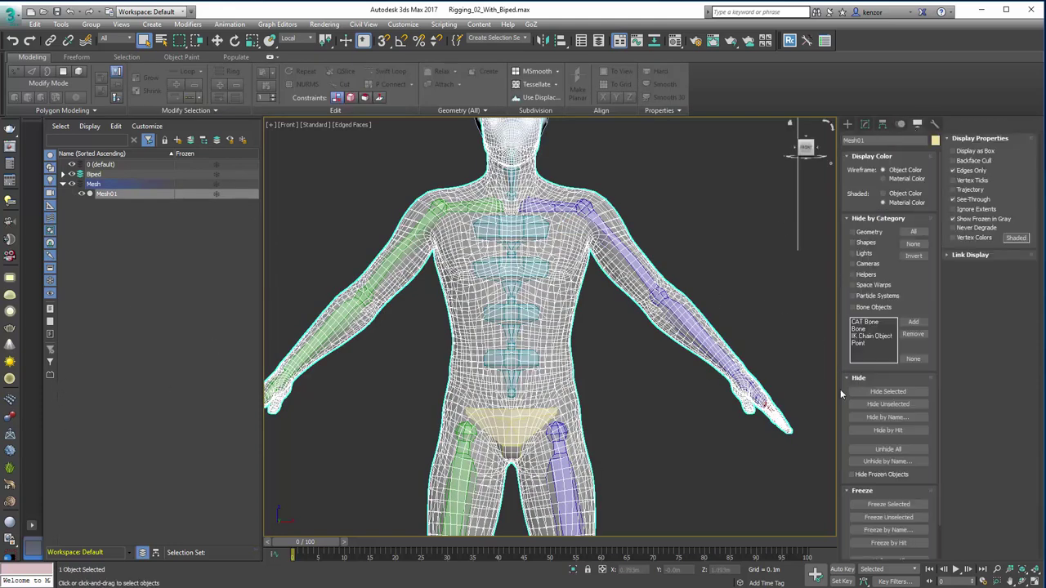
{"action": "left_click", "coordinate": [967, 201]}
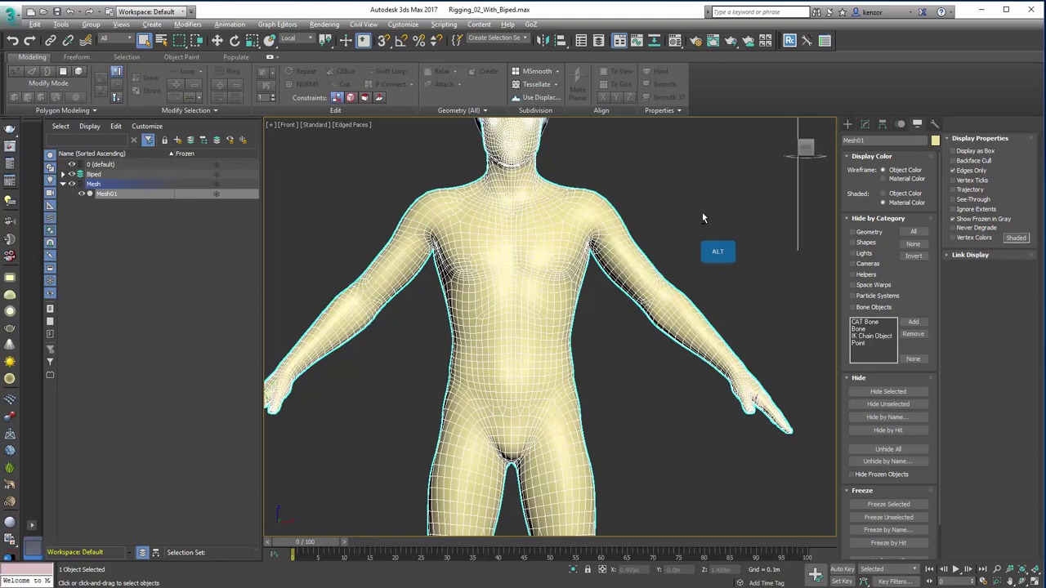
{"action": "middle_click_drag", "start_coordinate": [703, 212], "coordinate": [690, 237], "text": "alt"}
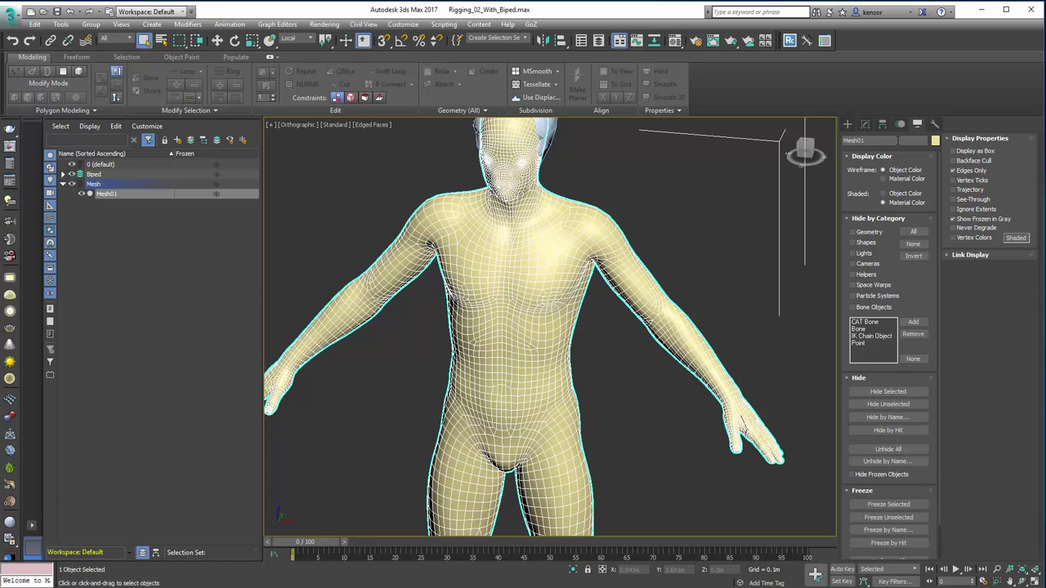
Add a Skin modifier above Editable Poly in Mesh01's modifier stack
{"action": "left_click", "coordinate": [865, 126]}
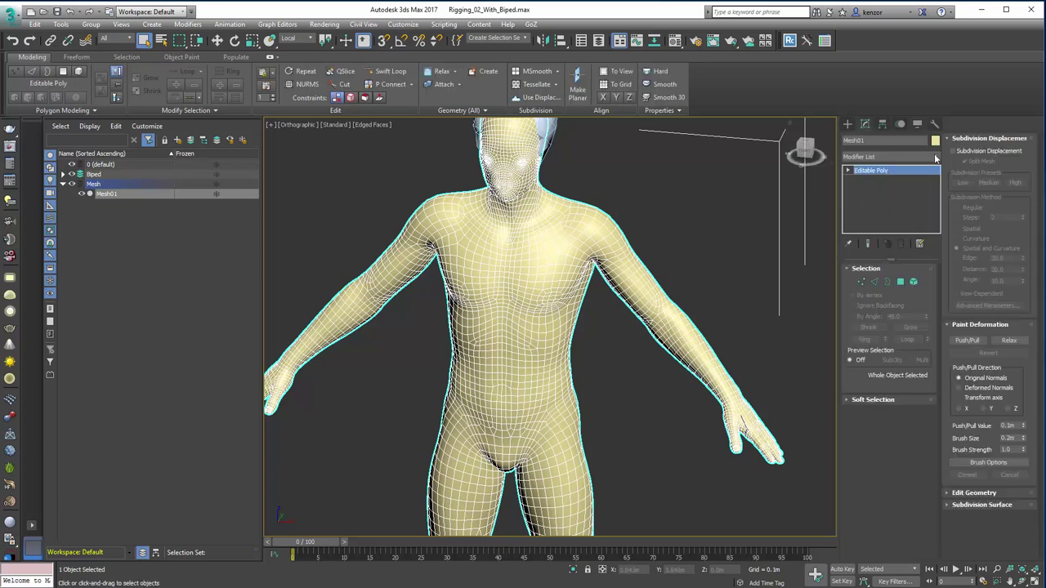
{"action": "left_click", "coordinate": [937, 158]}
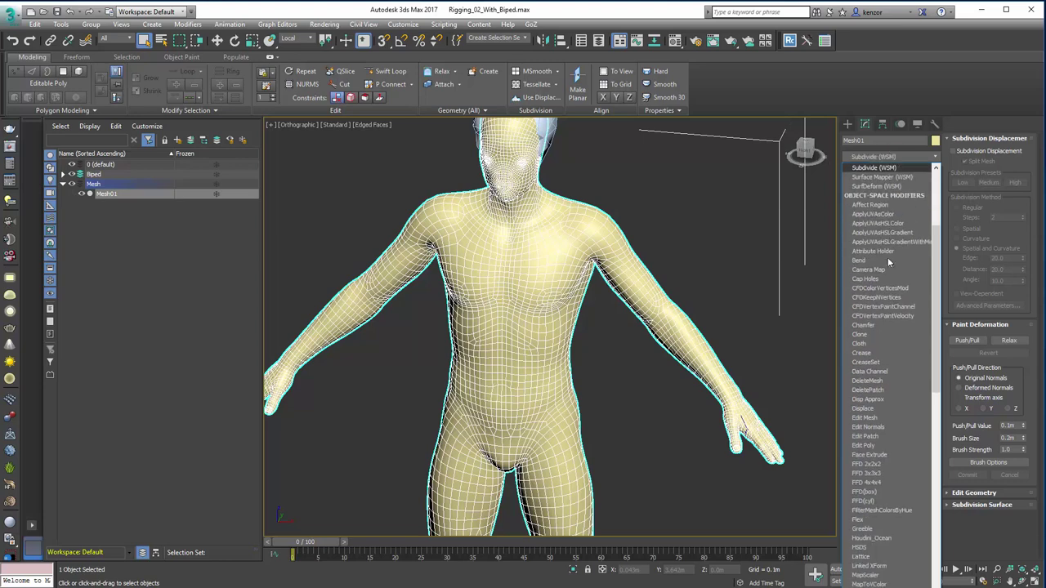
{"action": "key", "text": "s"}
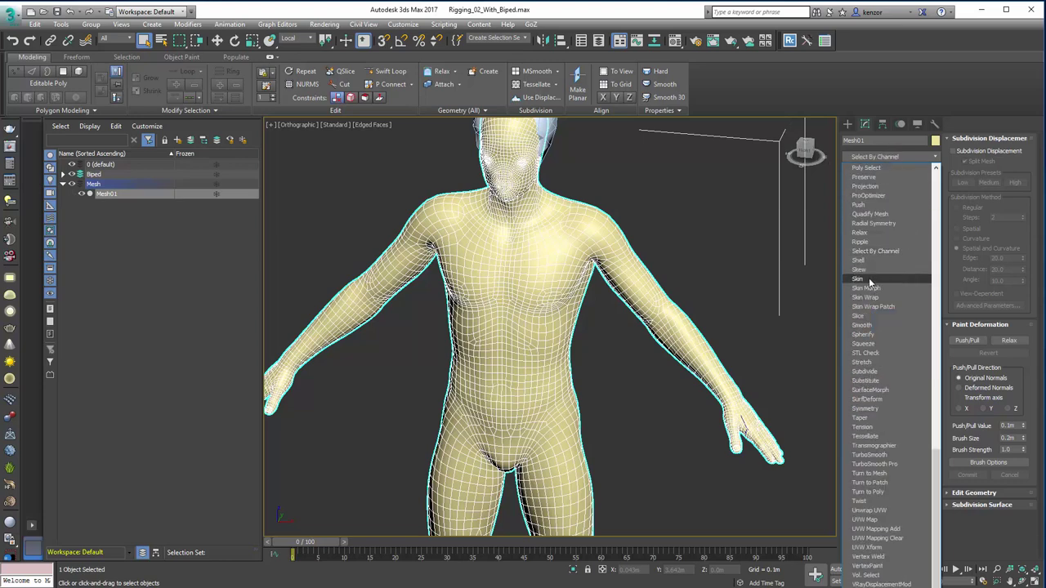
{"action": "left_click", "coordinate": [868, 279]}
{"action": "middle_click_drag", "start_coordinate": [700, 255], "coordinate": [647, 259], "text": "alt"}
Add Bip001 Pelvis, Spine and L Thigh to the Skin bones, removing the Bip001 root
{"action": "left_click", "coordinate": [805, 149]}
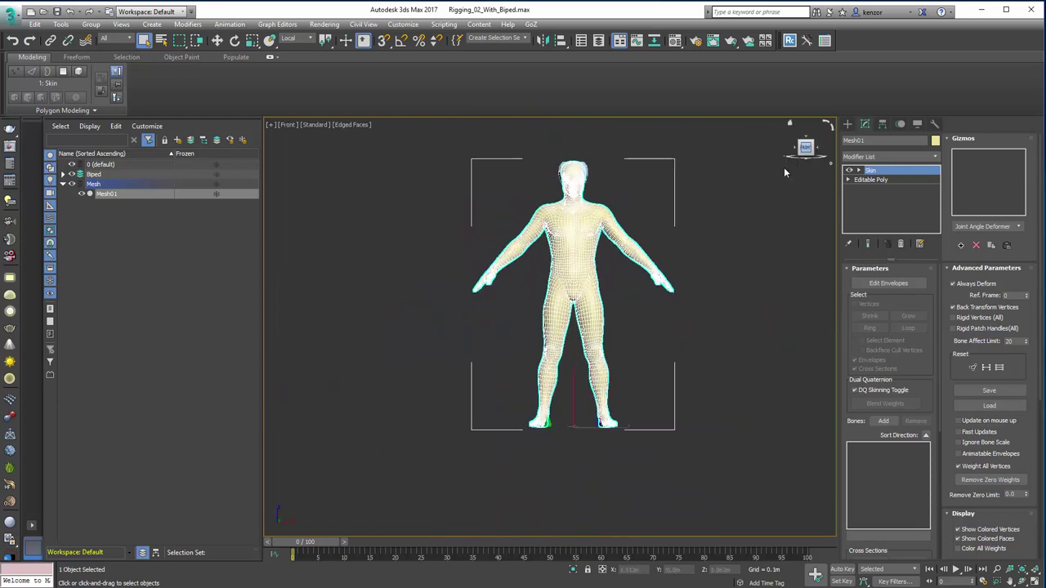
{"action": "left_click", "coordinate": [884, 421]}
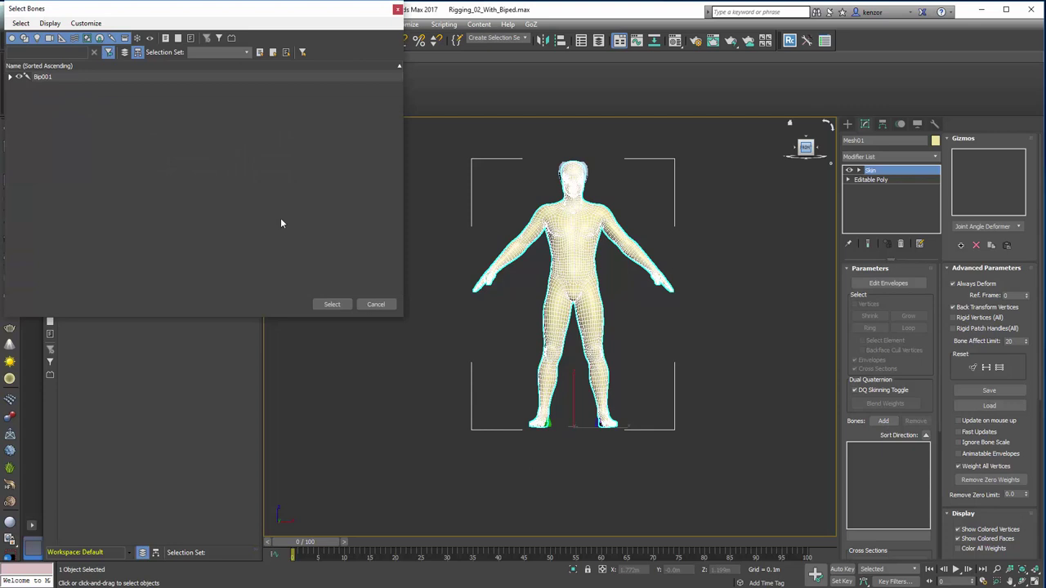
{"action": "left_click", "coordinate": [9, 76]}
{"action": "left_click", "coordinate": [20, 85]}
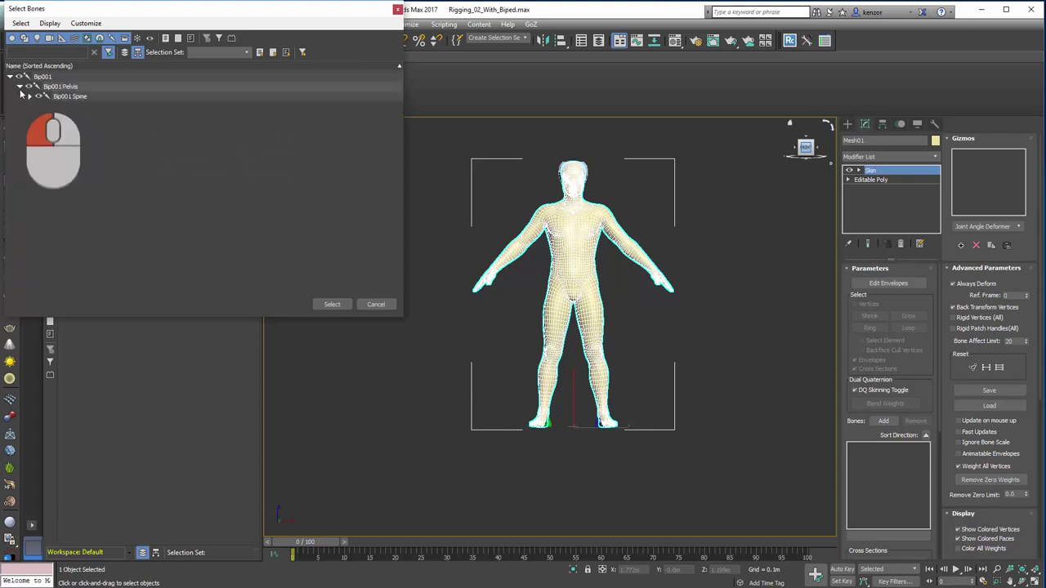
{"action": "left_click", "coordinate": [29, 95]}
{"action": "left_click_drag", "start_coordinate": [106, 105], "coordinate": [107, 75]}
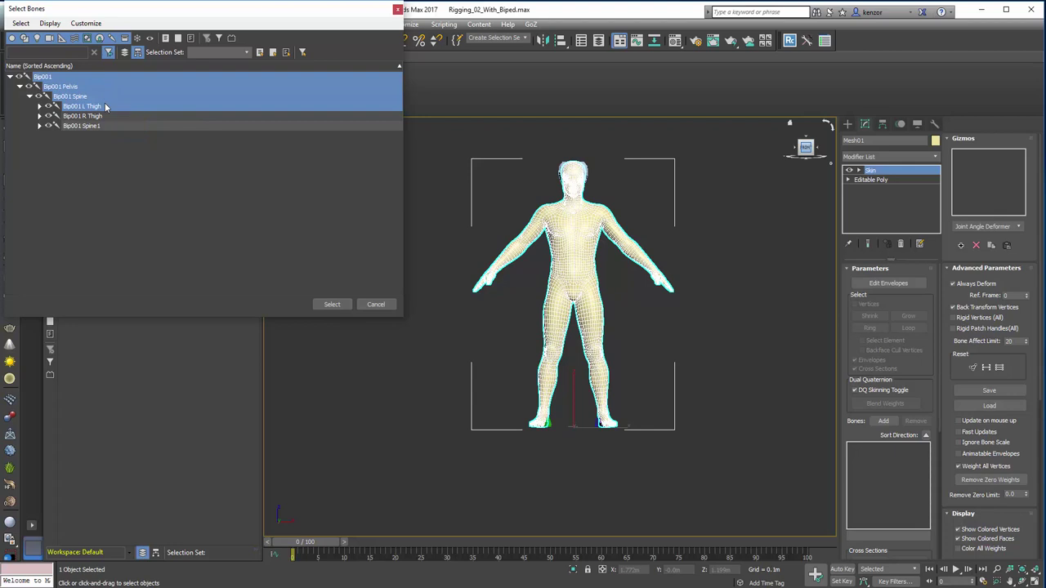
{"action": "left_click", "coordinate": [332, 305]}
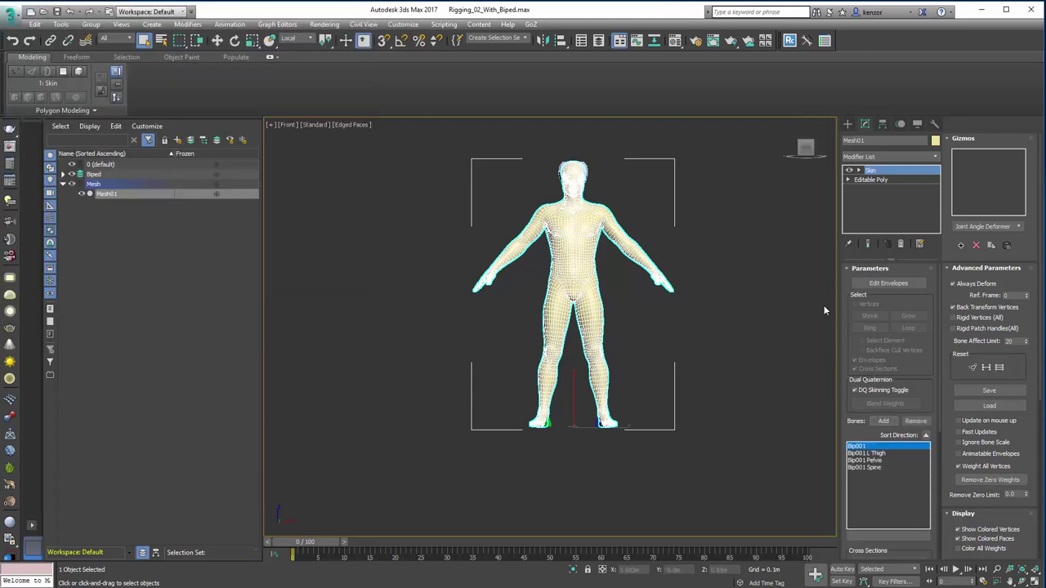
{"action": "left_click", "coordinate": [917, 422]}
Hide the Mesh layer and marquee-select every biped object
{"action": "left_click", "coordinate": [72, 184]}
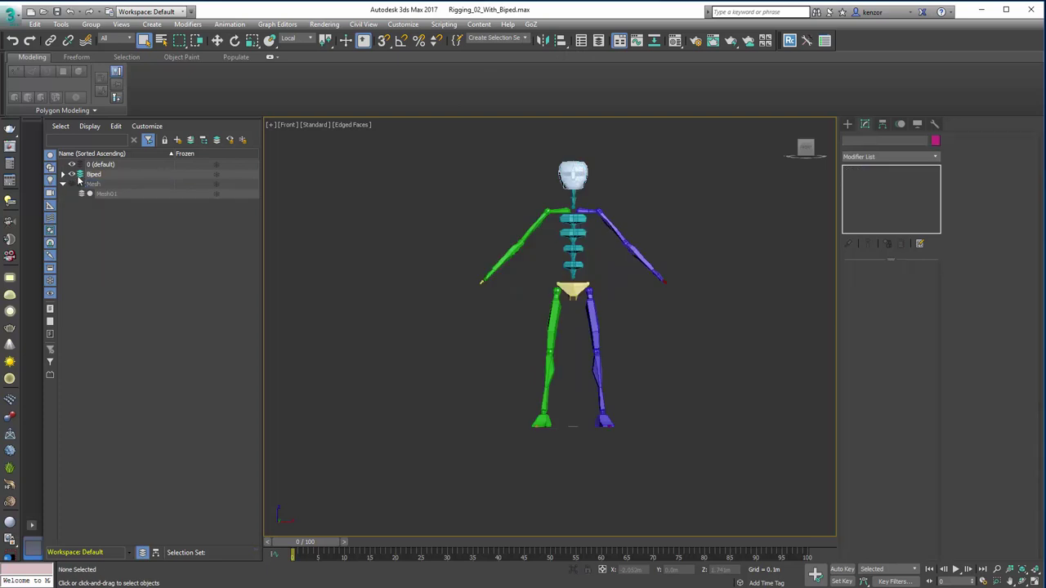
{"action": "left_click_drag", "start_coordinate": [413, 147], "coordinate": [699, 466]}
{"action": "middle_click_drag", "start_coordinate": [716, 408], "coordinate": [662, 365], "text": "alt"}
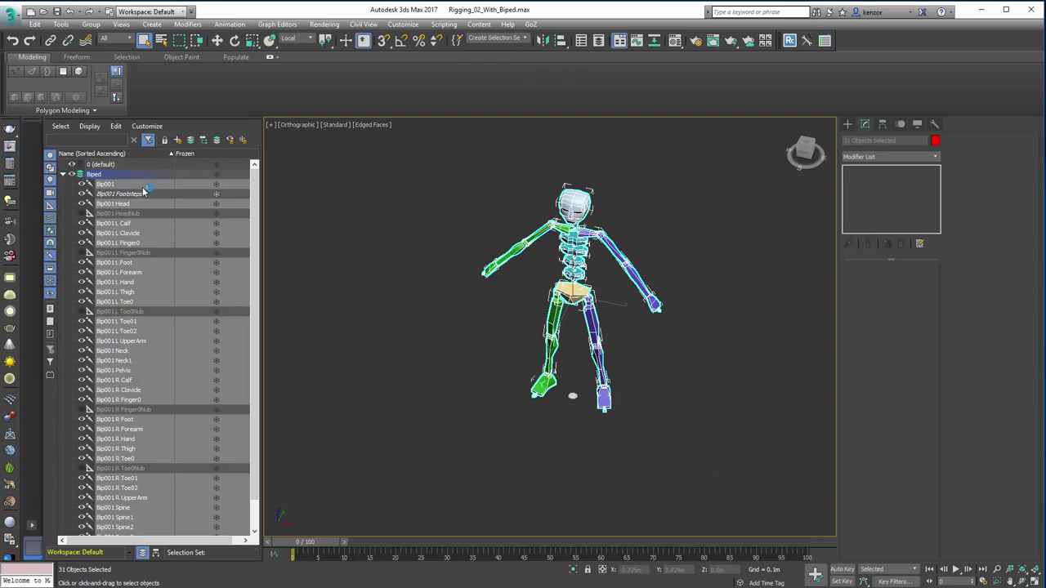
{"action": "scroll", "coordinate": [261, 203], "scroll_direction": "down", "scroll_amount": 1}
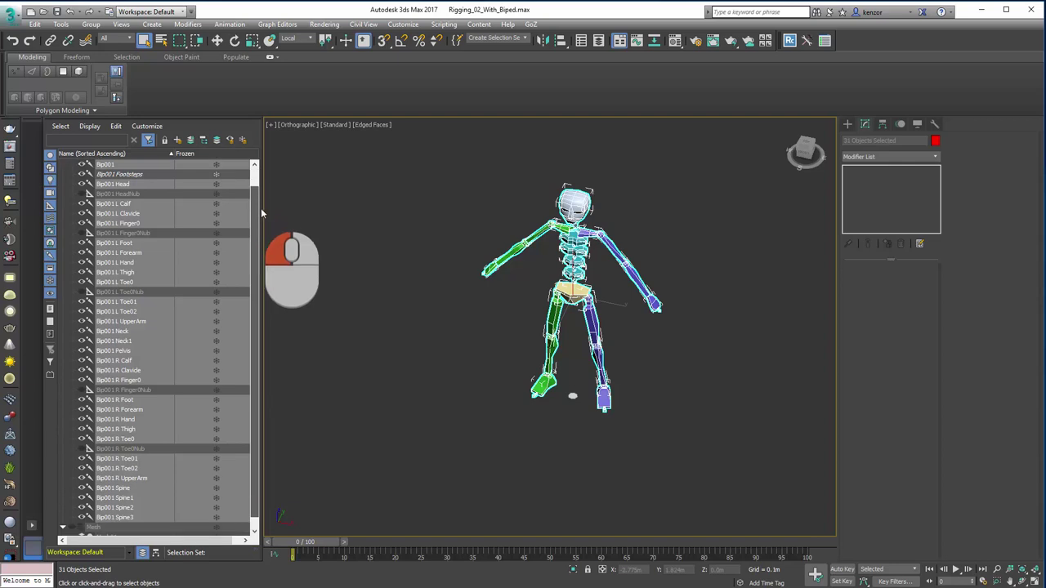
{"action": "left_click_drag", "start_coordinate": [262, 203], "coordinate": [316, 204]}
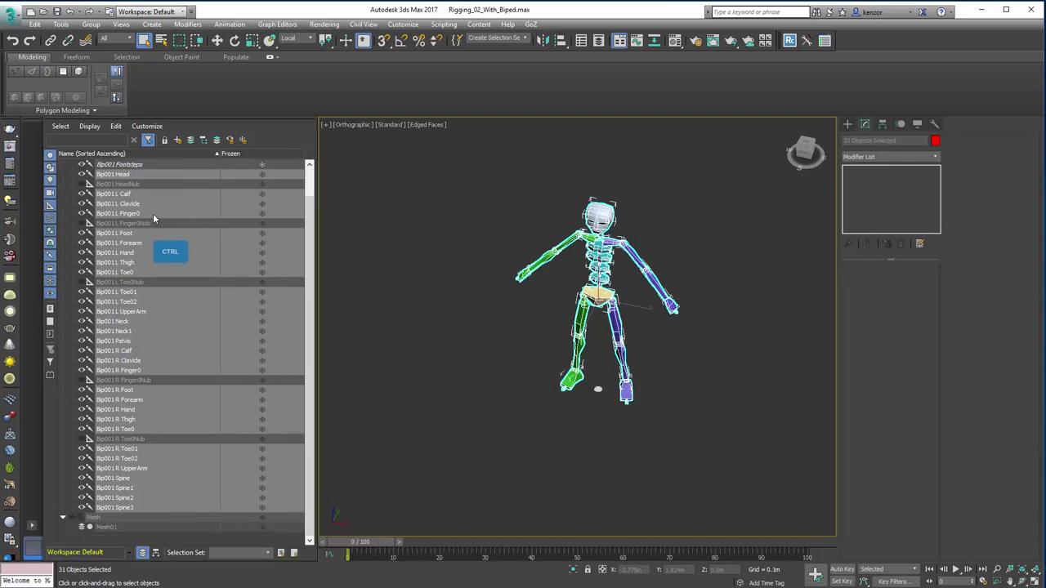
Deselect the L and R Finger0, Toe0, Toe01 and Toe02 bones, leaving 23 selected
{"action": "left_click", "coordinate": [152, 213], "text": "ctrl"}
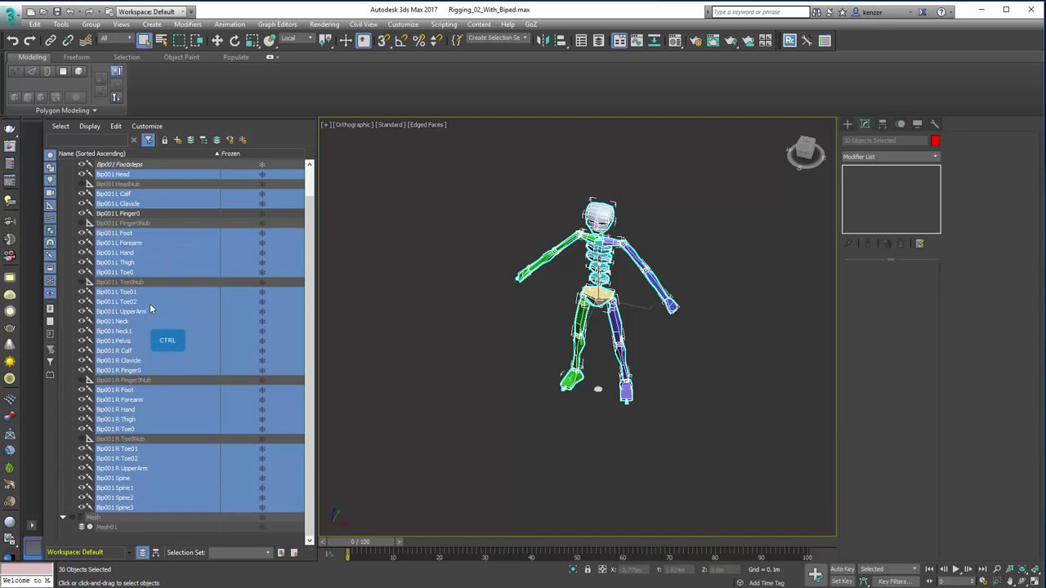
{"action": "left_click", "coordinate": [155, 272], "text": "ctrl"}
{"action": "left_click", "coordinate": [147, 292], "text": "ctrl"}
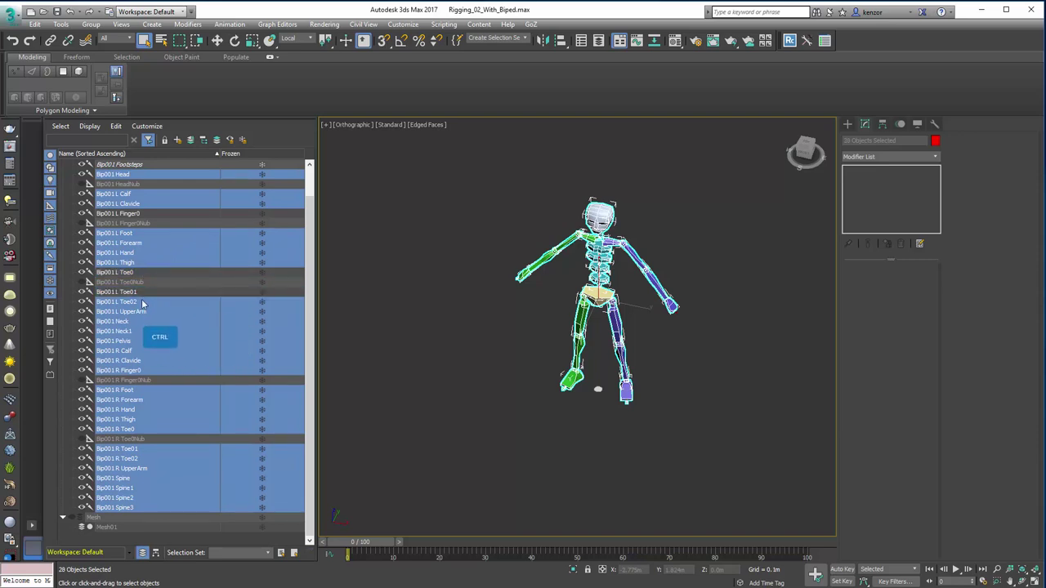
{"action": "left_click", "coordinate": [143, 302], "text": "ctrl"}
{"action": "left_click", "coordinate": [145, 370], "text": "ctrl"}
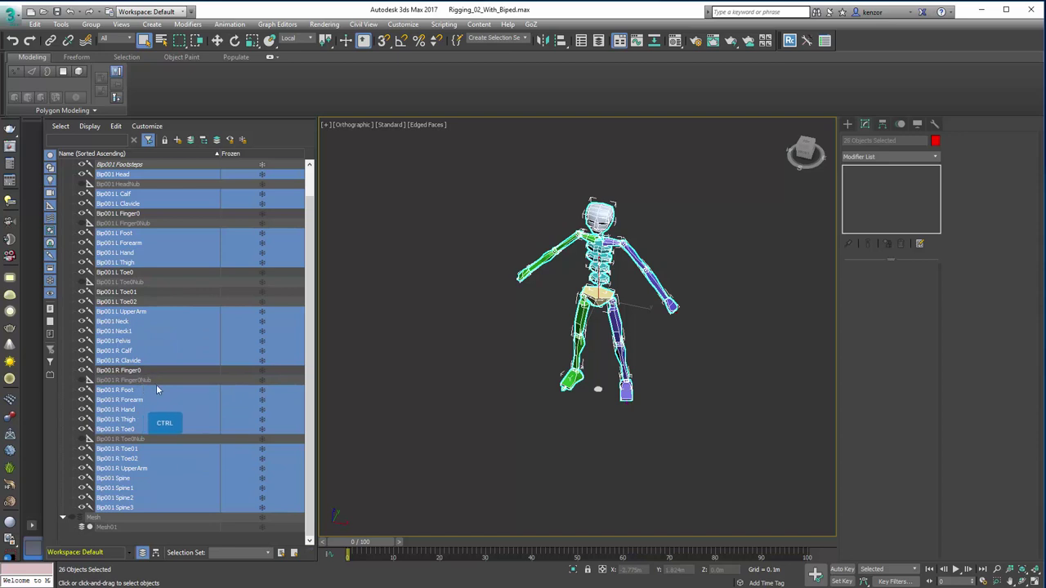
{"action": "left_click", "coordinate": [139, 430], "text": "ctrl"}
{"action": "left_click", "coordinate": [141, 449], "text": "ctrl"}
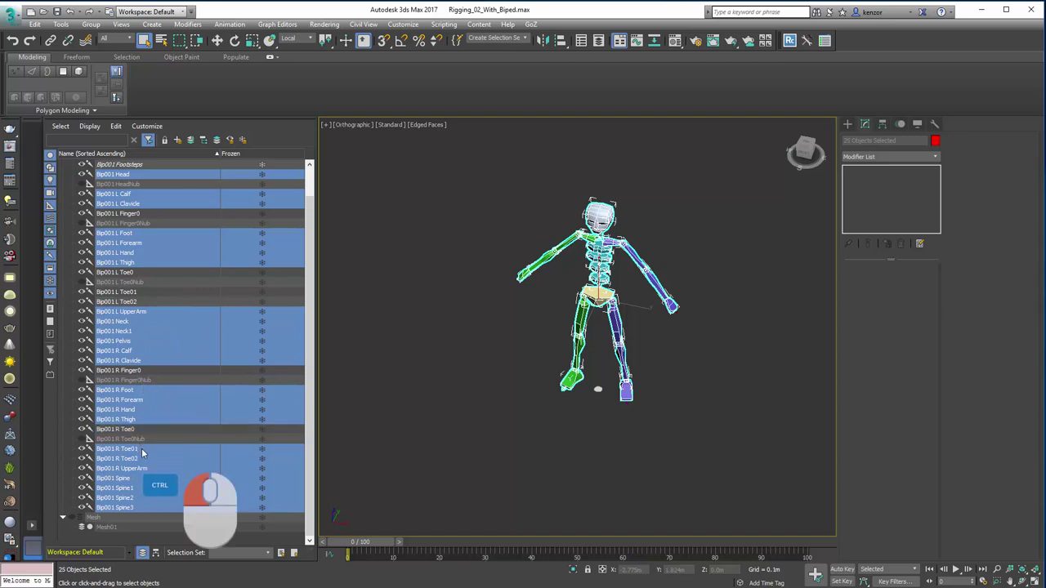
{"action": "left_click", "coordinate": [141, 459], "text": "ctrl"}
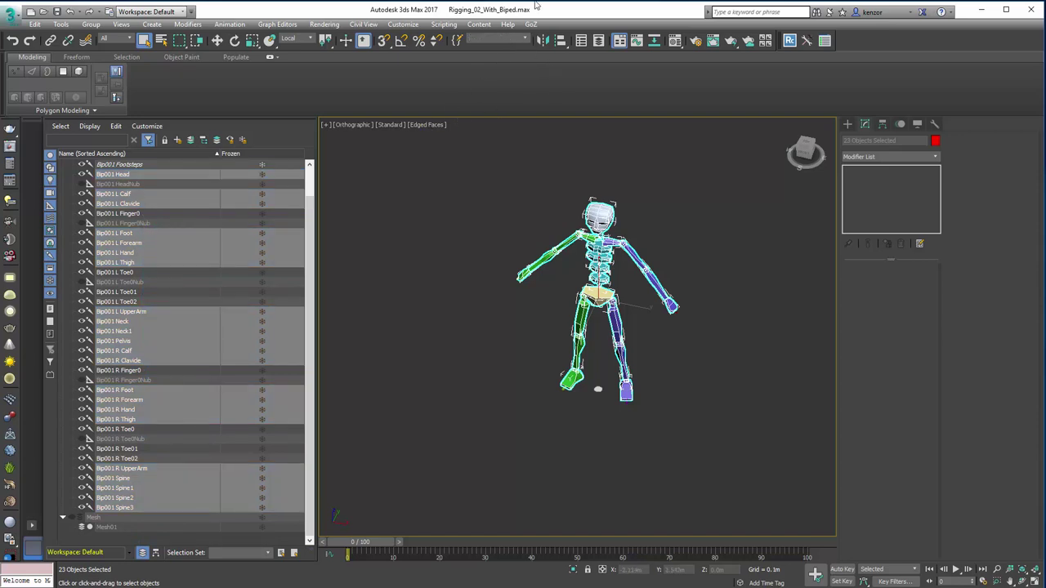
Save the selected bones as the named selection set 'biped bones'
{"action": "type", "text": "bipe"}
{"action": "key", "text": "BackSpace"}
{"action": "key", "text": "BackSpace"}
{"action": "key", "text": "BackSpace"}
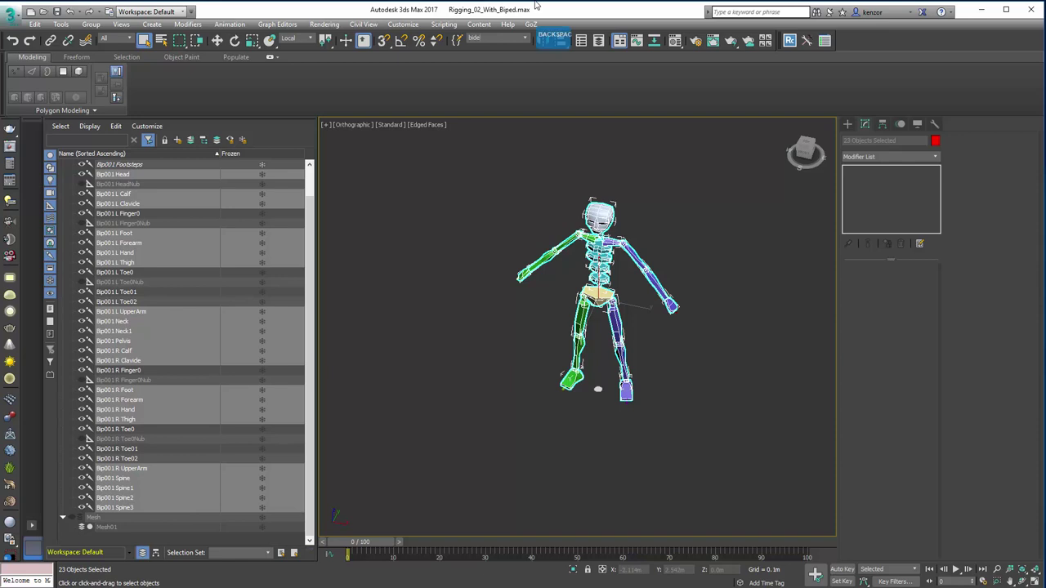
{"action": "type", "text": "pe"}
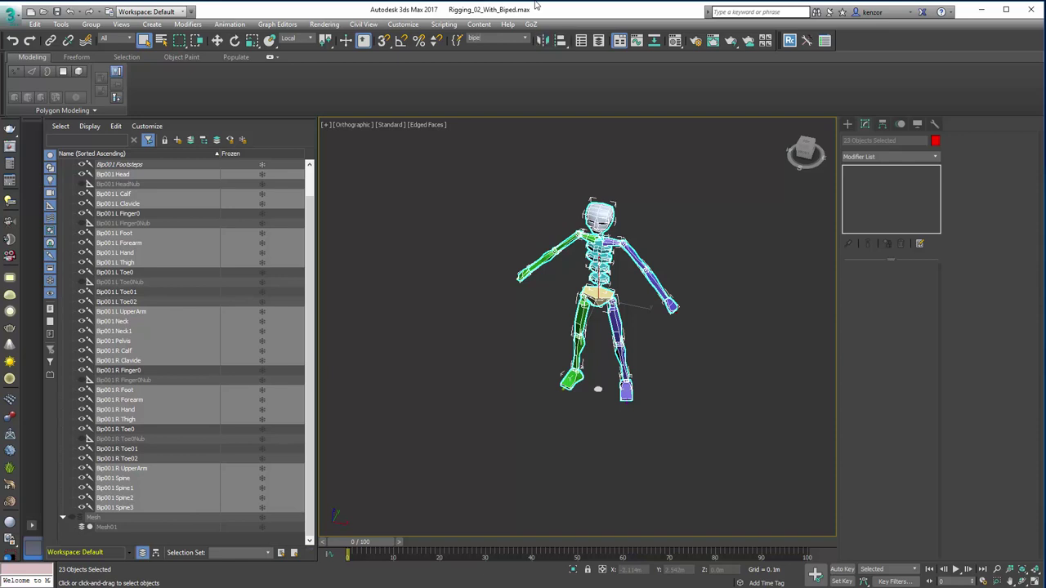
{"action": "type", "text": "d bones"}
{"action": "key", "text": "Return"}
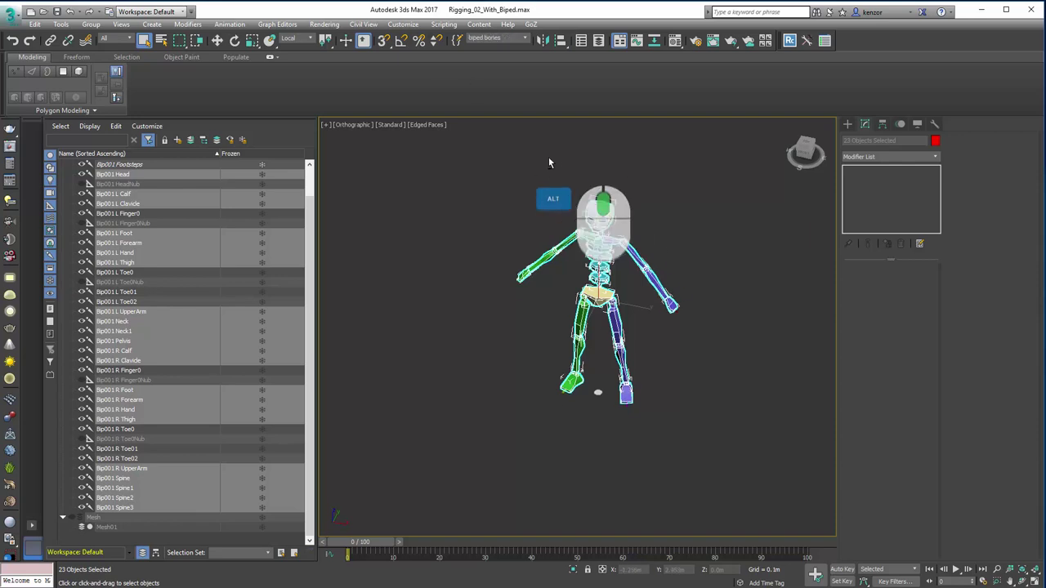
Clear the selection and recall the bones from the 'biped bones' set
{"action": "left_click", "coordinate": [556, 149]}
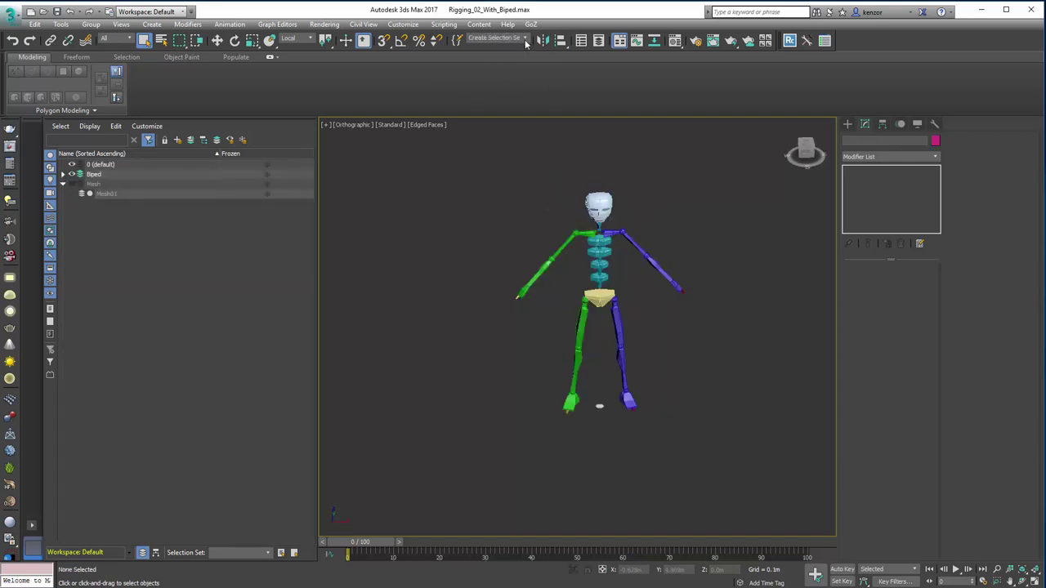
{"action": "left_click", "coordinate": [526, 39]}
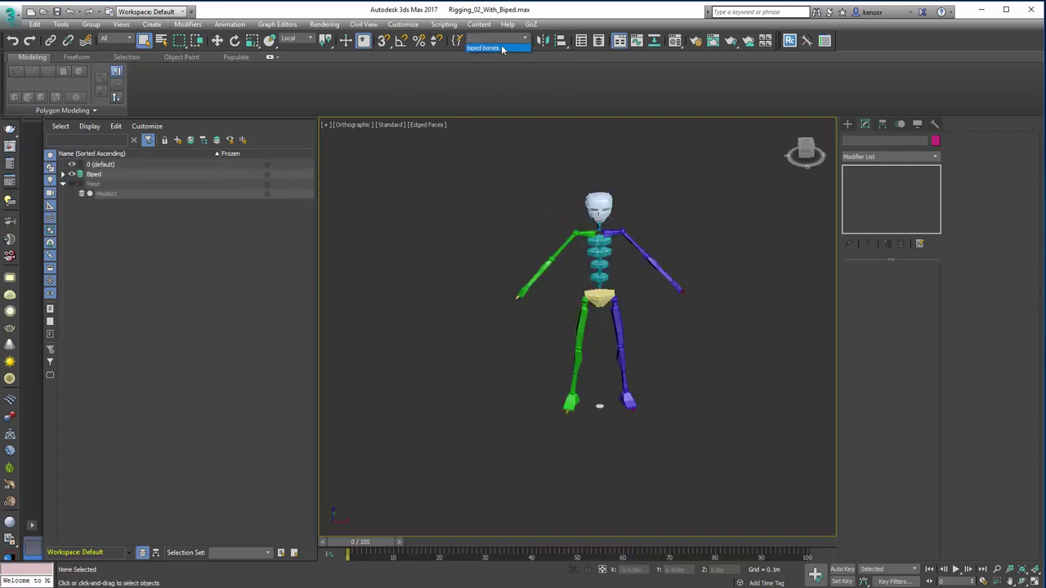
{"action": "left_click", "coordinate": [487, 48]}
{"action": "middle_click_drag", "start_coordinate": [456, 123], "coordinate": [467, 159], "text": "alt"}
Deselect the bones, unhide the Mesh layer and select Mesh01
{"action": "left_click", "coordinate": [468, 159]}
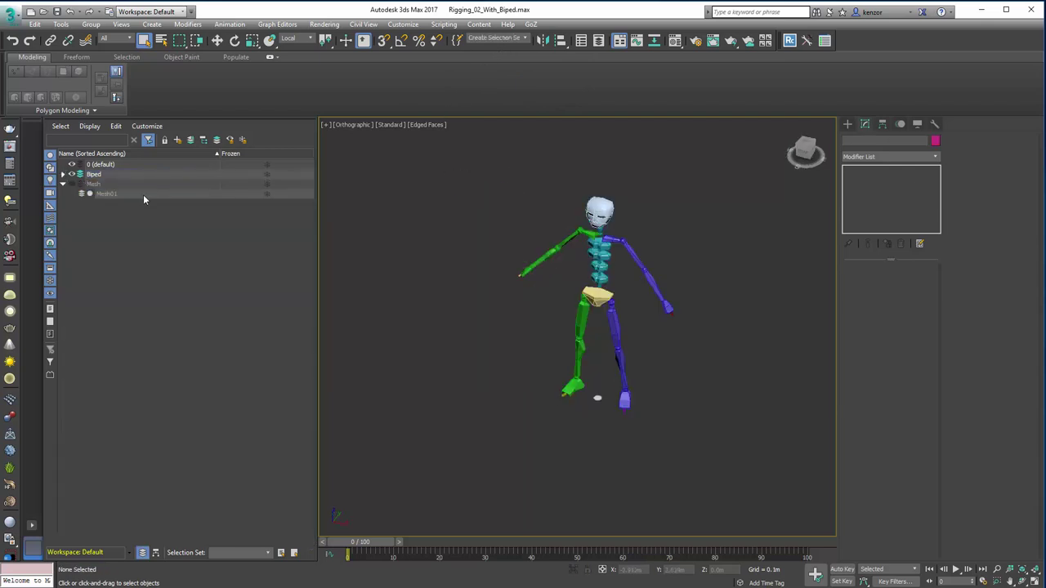
{"action": "left_click", "coordinate": [72, 184]}
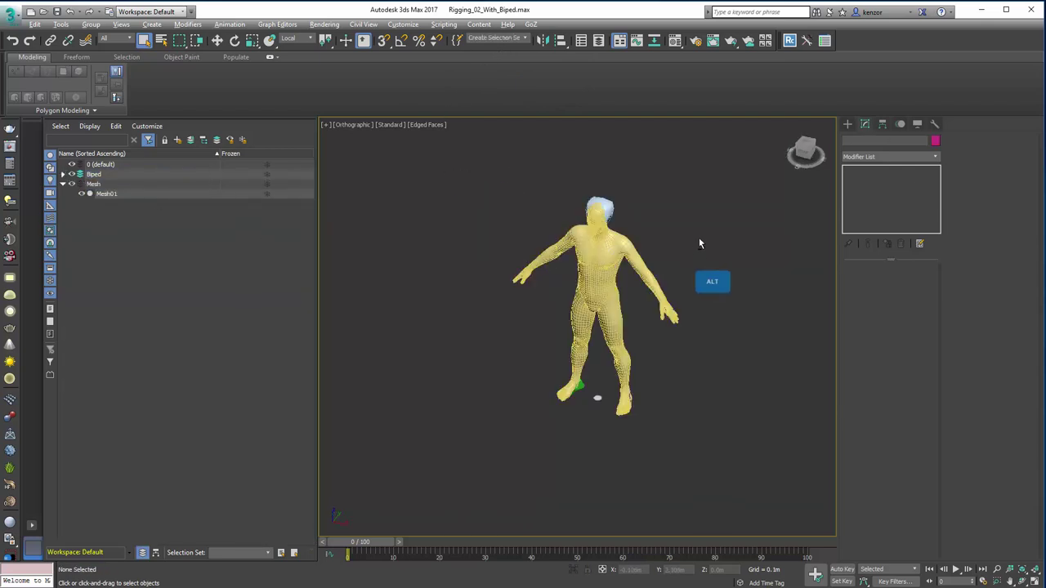
{"action": "left_click", "coordinate": [626, 246]}
Frame the body from the front and add all 'biped bones' set bones to the Skin
{"action": "key", "text": "f"}
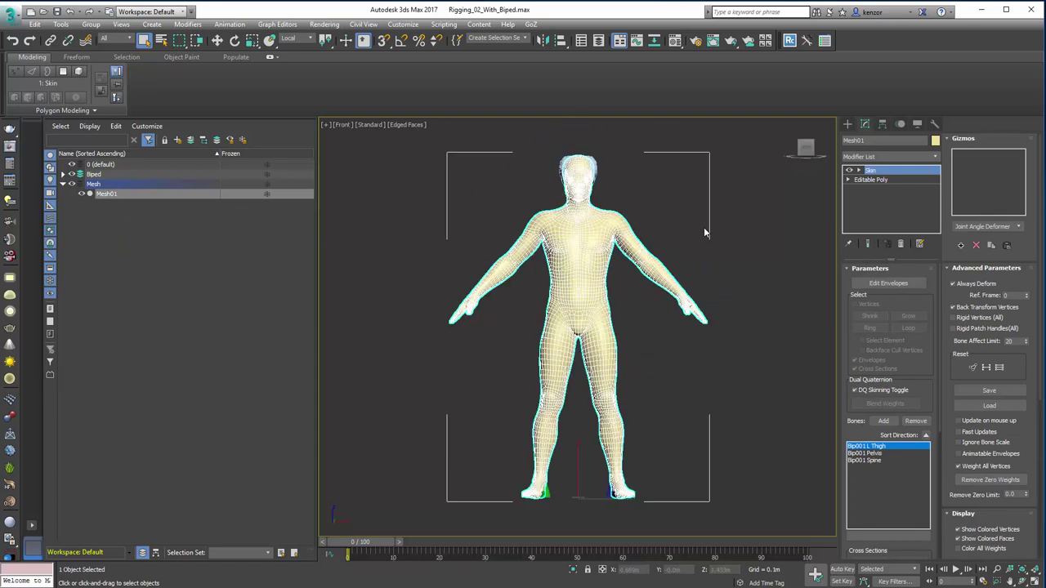
{"action": "key", "text": "z"}
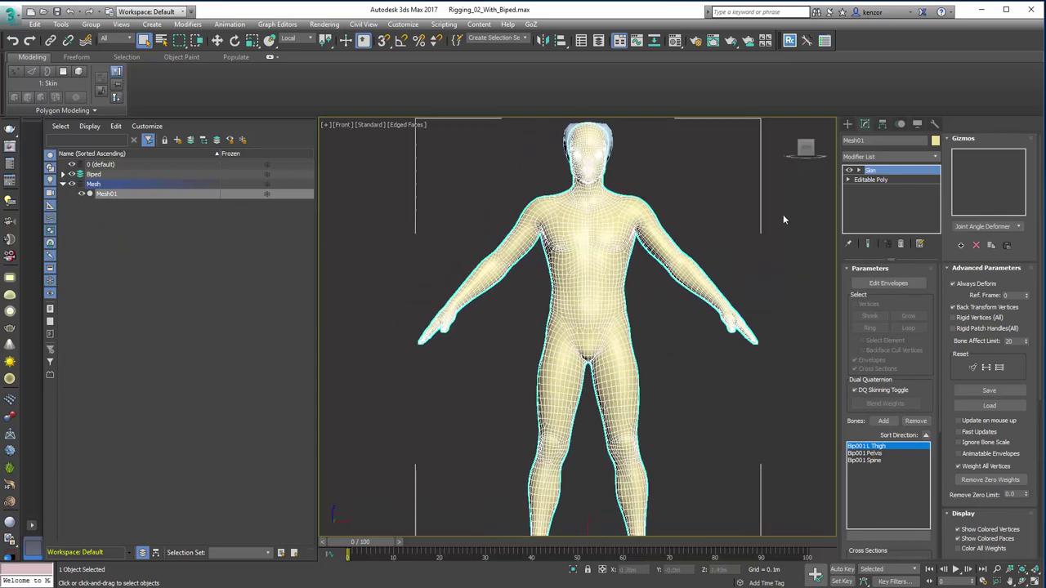
{"action": "left_click", "coordinate": [883, 422]}
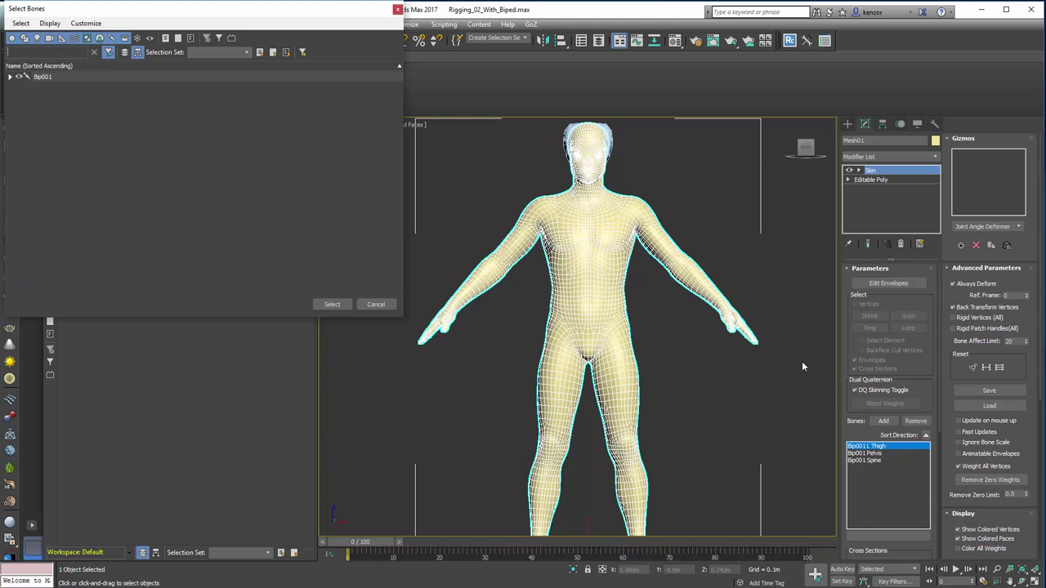
{"action": "left_click", "coordinate": [248, 53]}
{"action": "left_click", "coordinate": [214, 65]}
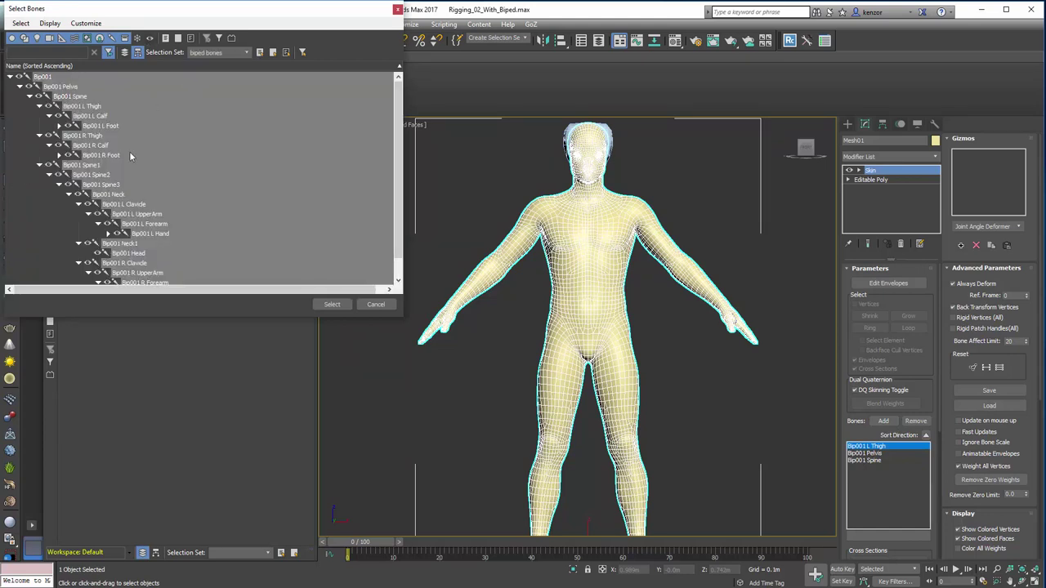
{"action": "left_click", "coordinate": [331, 304]}
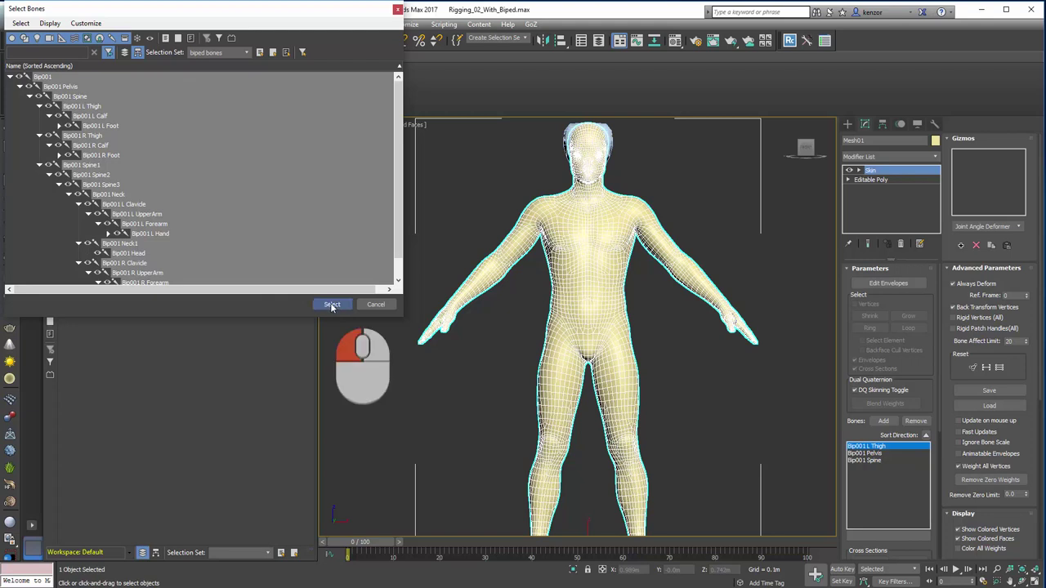
Remove Bip001 from the Skin's bone list and deselect the mesh
{"action": "scroll", "coordinate": [924, 508], "scroll_direction": "down", "scroll_amount": 3}
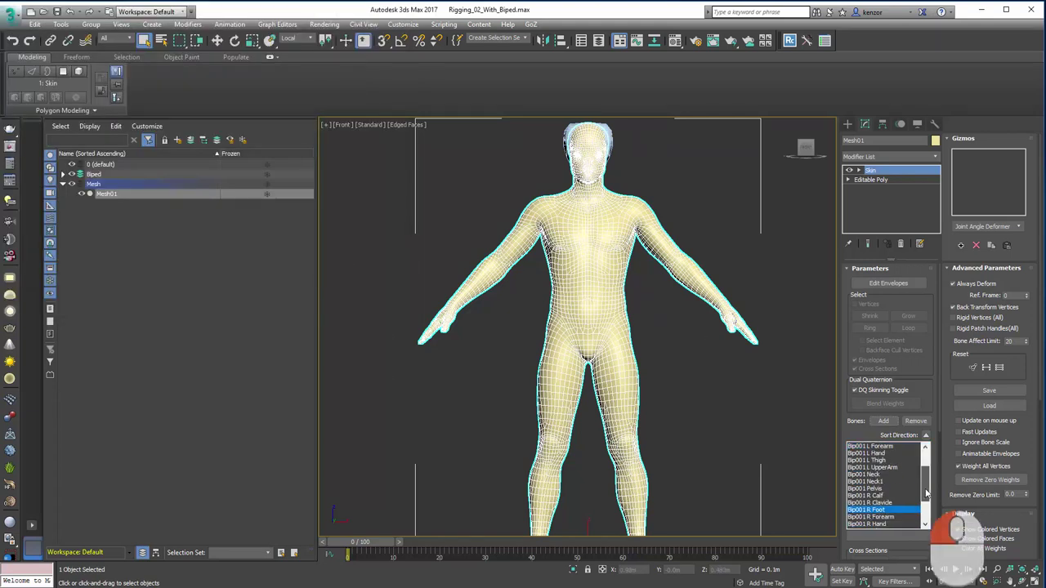
{"action": "scroll", "coordinate": [923, 509], "scroll_direction": "up", "scroll_amount": 5}
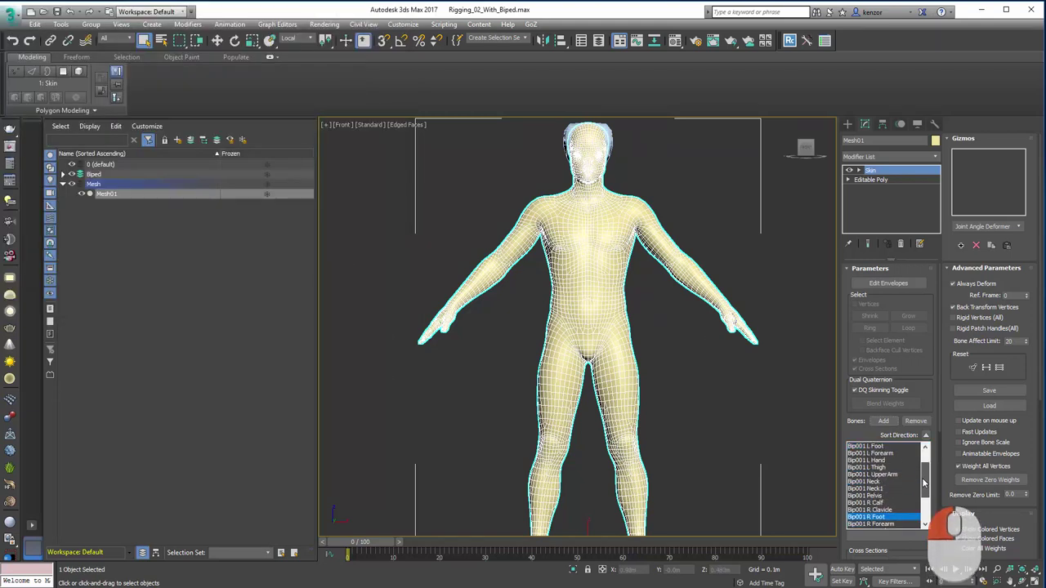
{"action": "left_click", "coordinate": [866, 446]}
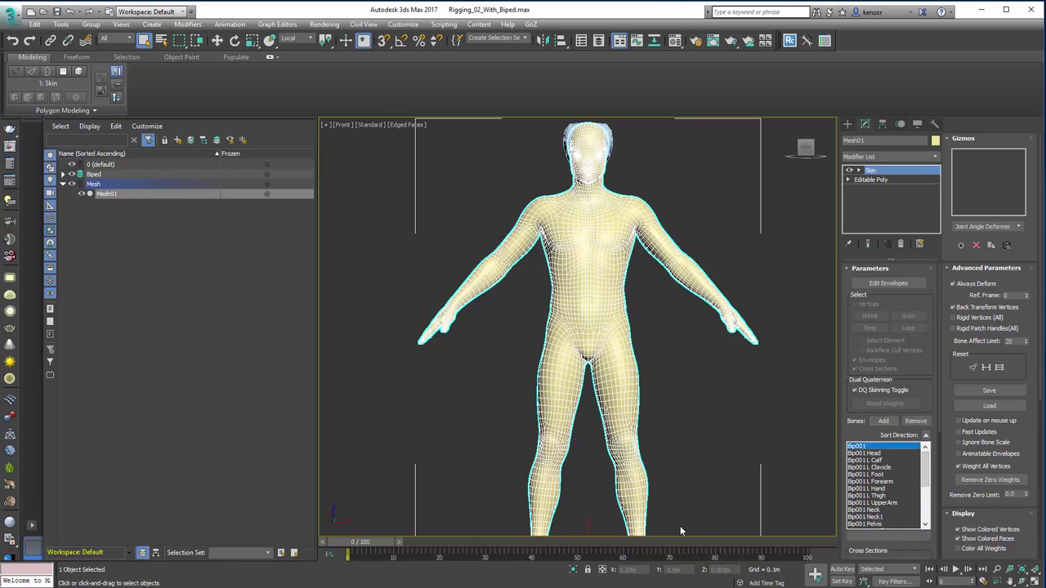
{"action": "left_click", "coordinate": [916, 421]}
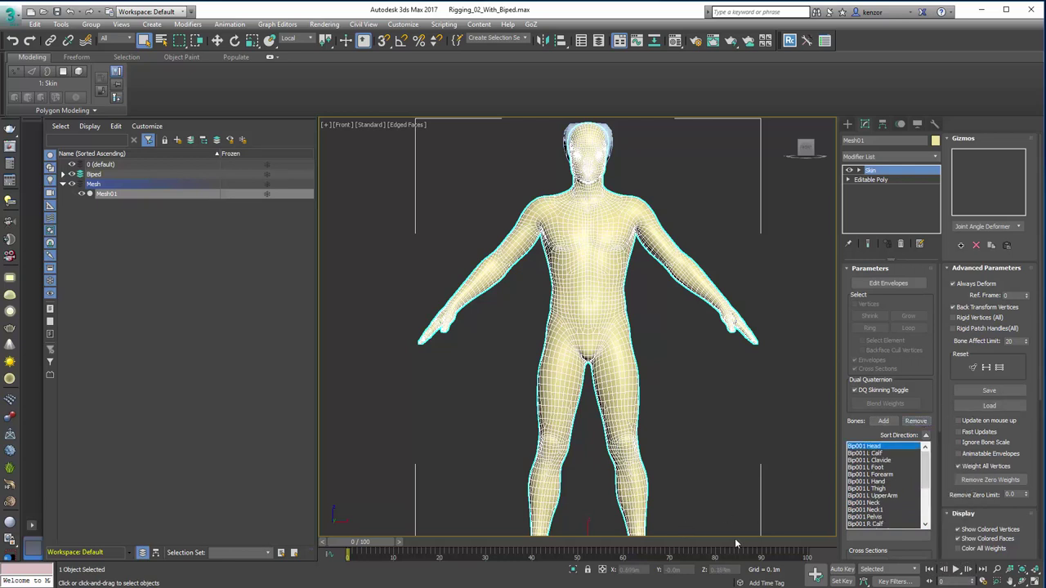
{"action": "mouse_move", "coordinate": [927, 462]}
{"action": "left_mouse_down"}
{"action": "mouse_move", "coordinate": [928, 499]}
{"action": "mouse_move", "coordinate": [927, 464]}
{"action": "left_mouse_up"}
{"action": "left_click", "coordinate": [776, 205]}
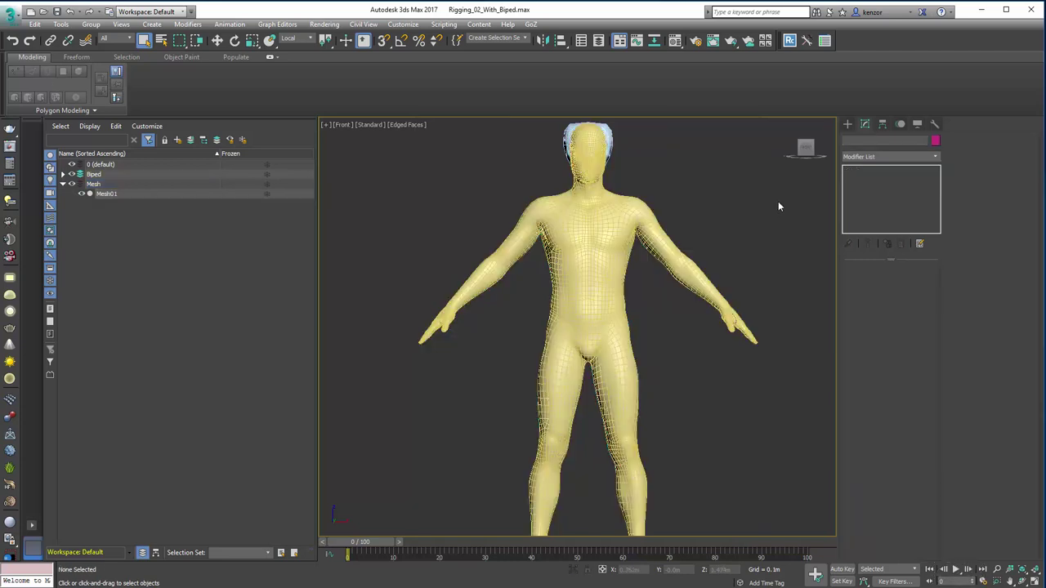
Select Bip001 Head, show its Biped motion controls and orbit to an angled view
{"action": "left_click", "coordinate": [605, 135]}
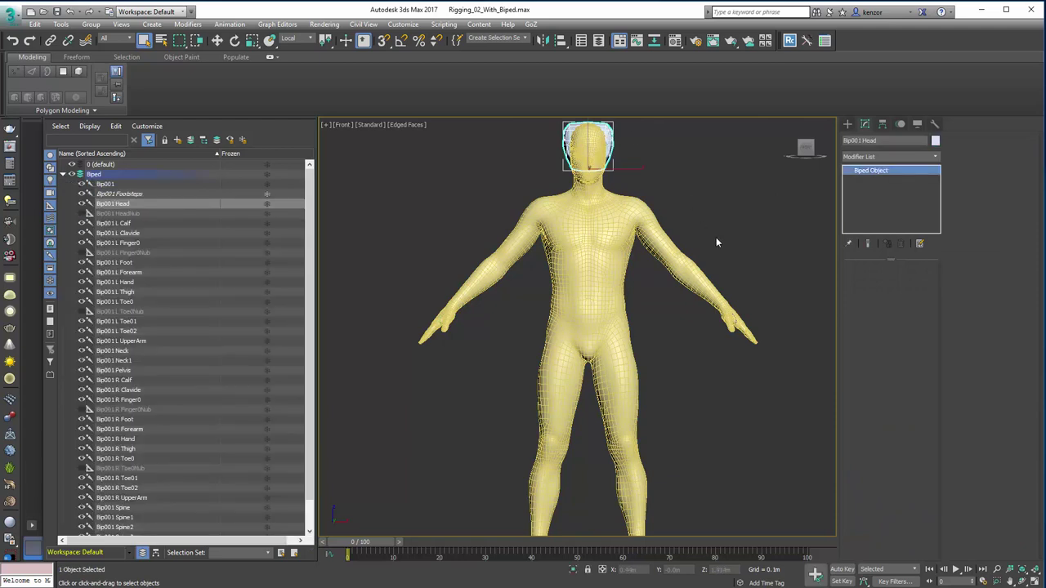
{"action": "left_click", "coordinate": [900, 125]}
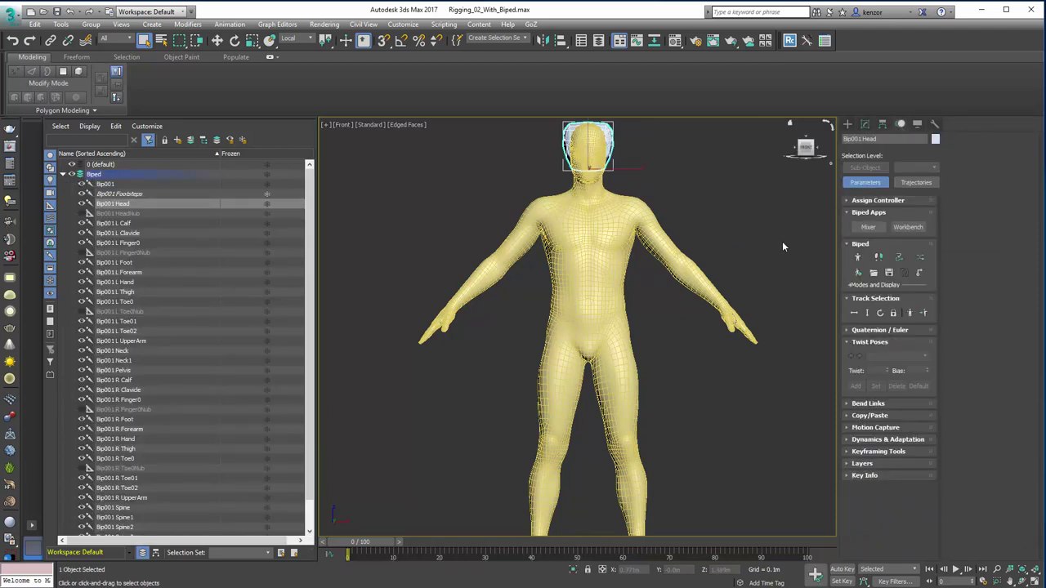
{"action": "middle_click_drag", "start_coordinate": [735, 205], "coordinate": [758, 237], "text": "alt"}
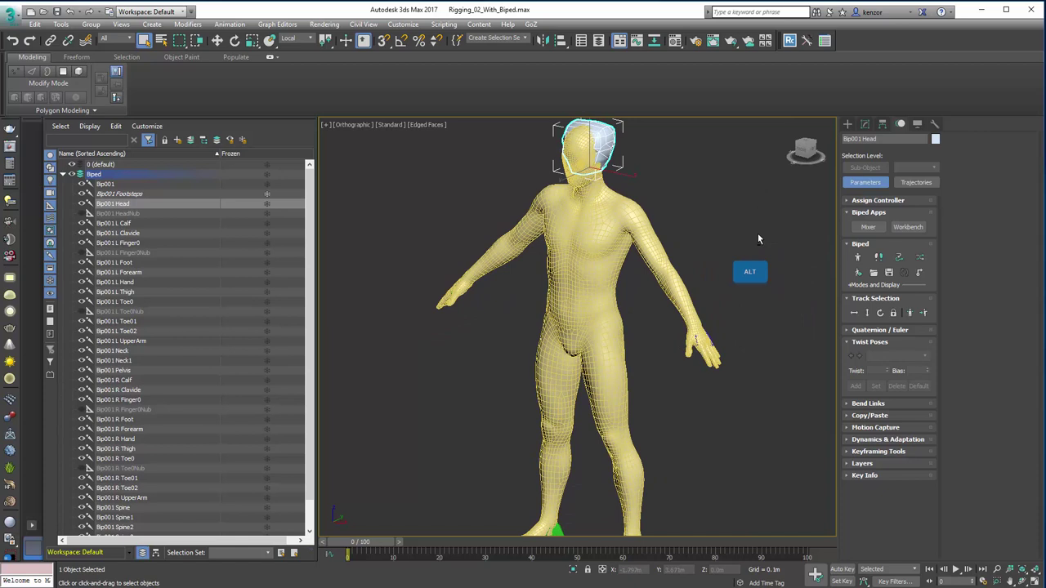
{"action": "left_click", "coordinate": [859, 257]}
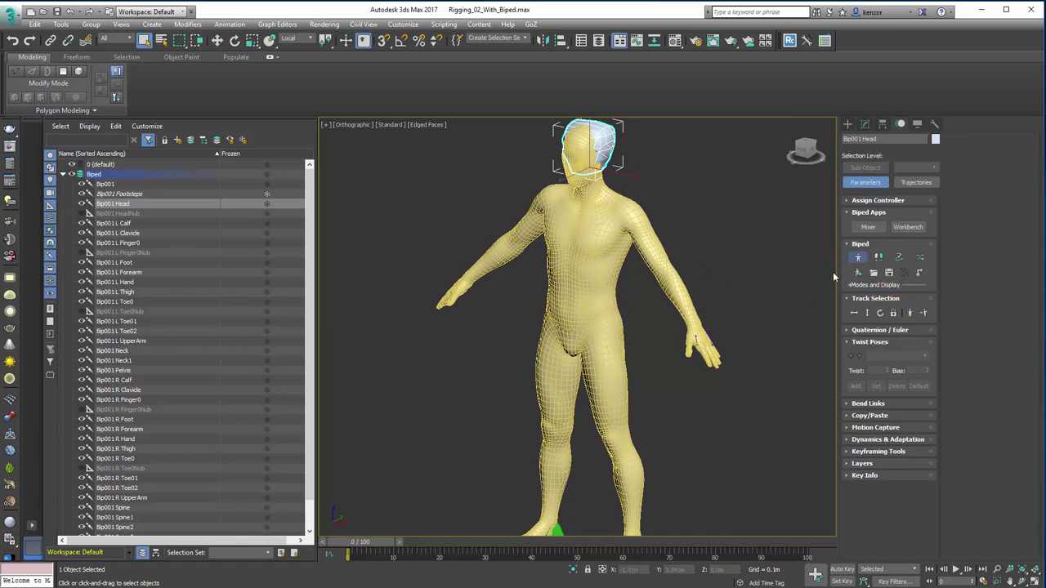
Load the Range of Motion.bip file onto the biped
{"action": "left_click", "coordinate": [874, 273]}
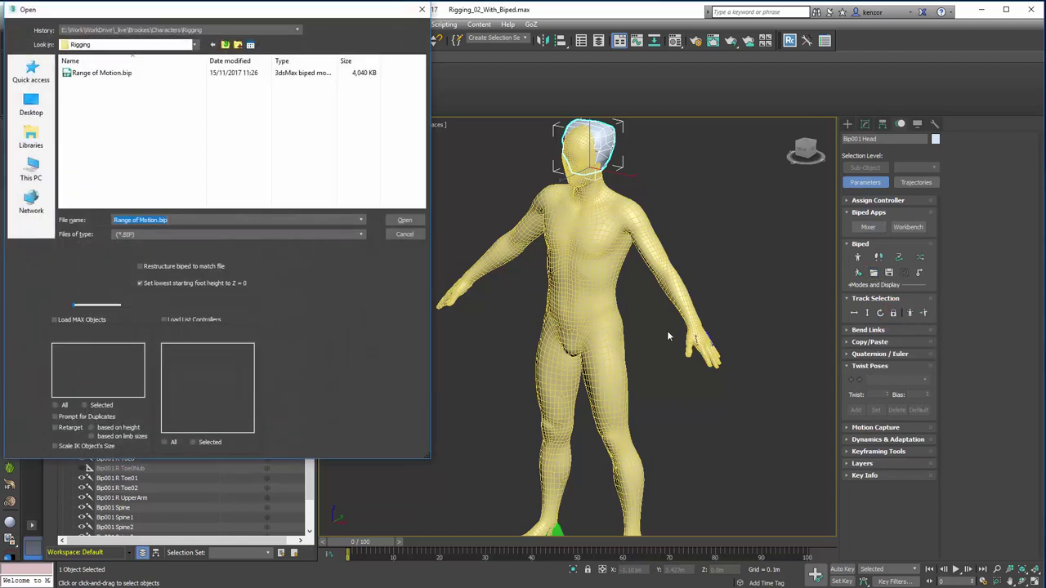
{"action": "left_click", "coordinate": [115, 74]}
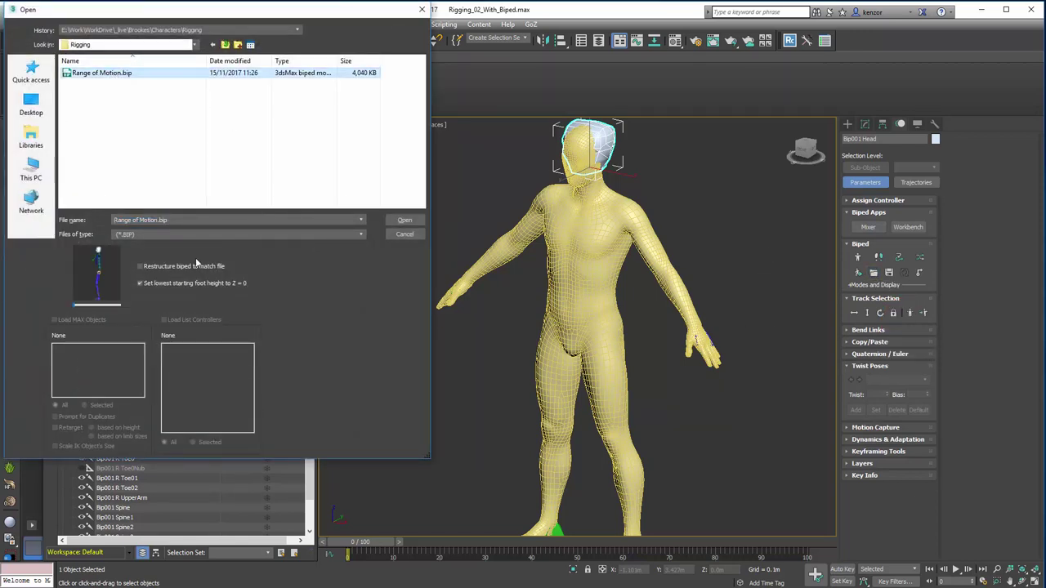
{"action": "left_click", "coordinate": [403, 222]}
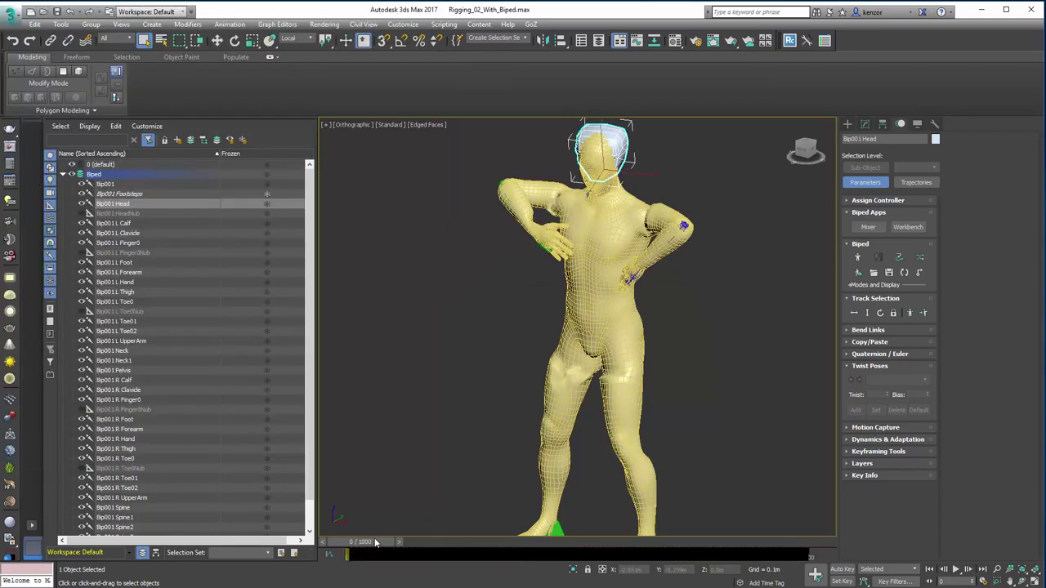
Scrub to around frame 148, toggle Figure Mode, and set a centred straight front view
{"action": "left_click_drag", "start_coordinate": [376, 542], "coordinate": [346, 523]}
{"action": "middle_click_drag", "start_coordinate": [453, 330], "coordinate": [476, 308], "text": "alt"}
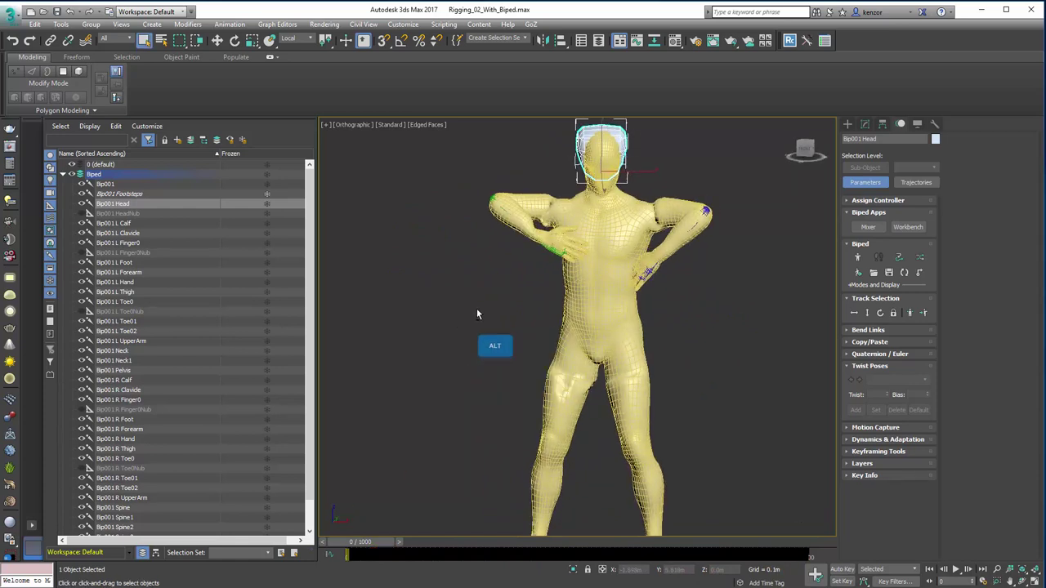
{"action": "middle_click_drag", "start_coordinate": [602, 275], "coordinate": [633, 260], "text": "alt"}
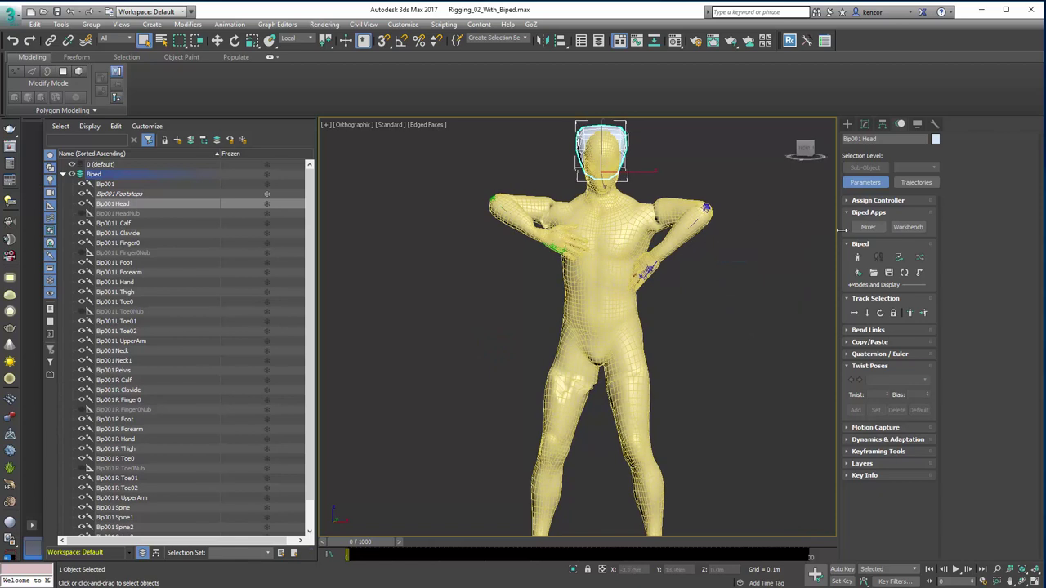
{"action": "left_click", "coordinate": [858, 258]}
{"action": "left_click", "coordinate": [858, 257]}
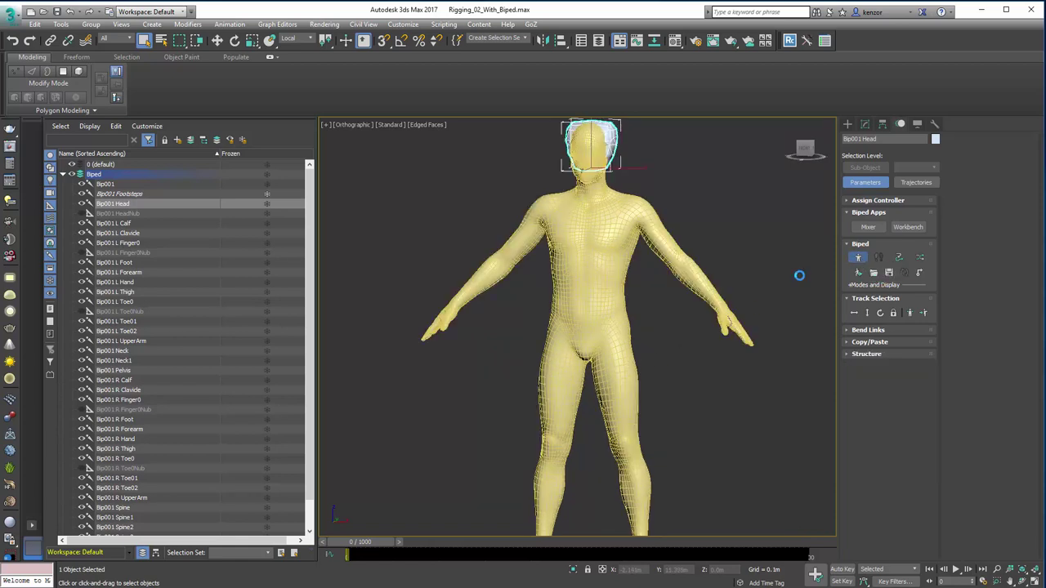
{"action": "left_click", "coordinate": [806, 152]}
{"action": "middle_click_drag", "start_coordinate": [731, 246], "coordinate": [708, 243]}
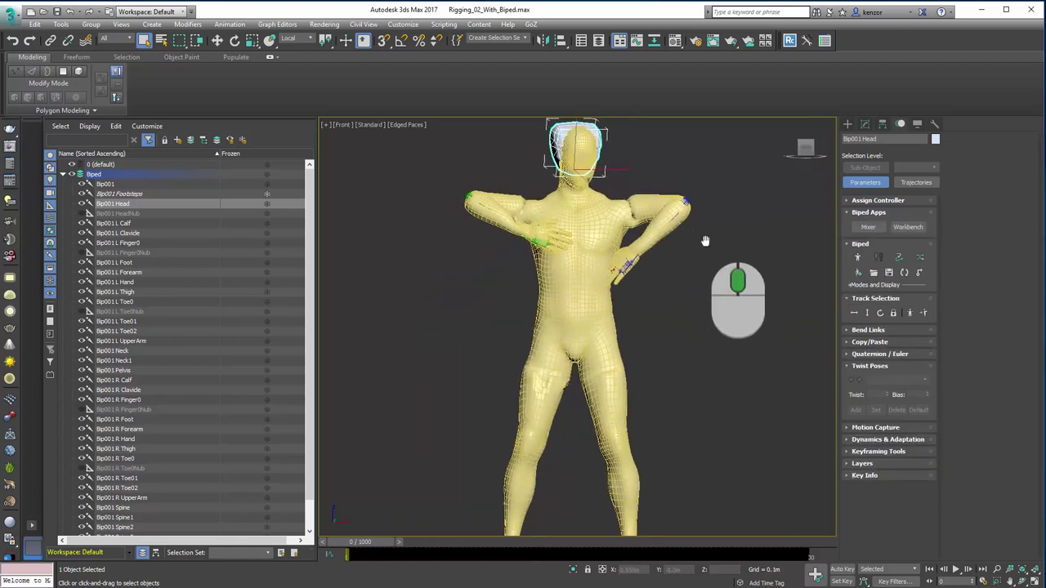
In Figure Mode, copy the bind pose as Pose01 into new collection Col03, then exit Figure Mode
{"action": "left_click", "coordinate": [857, 257]}
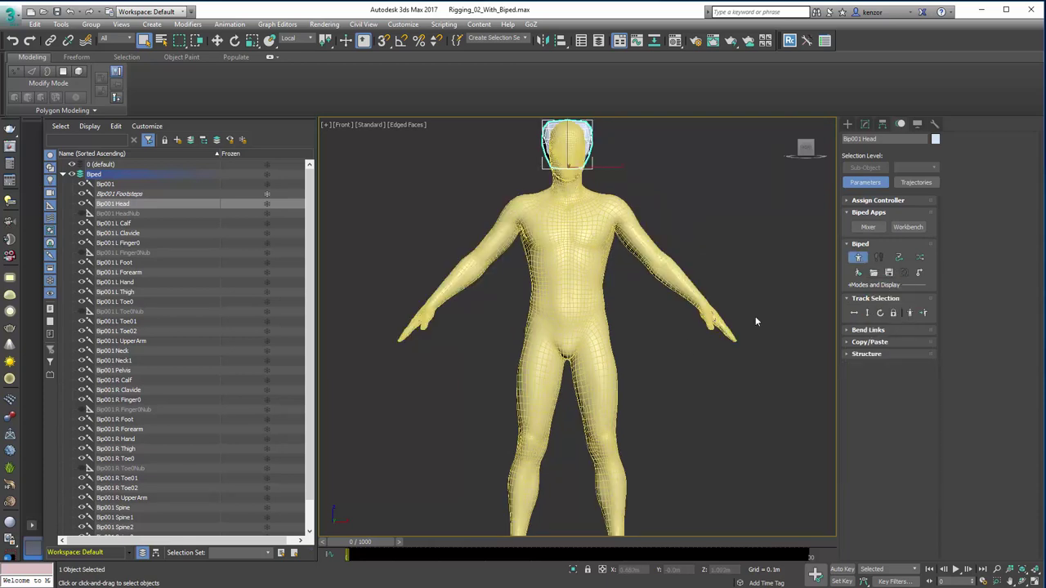
{"action": "left_click", "coordinate": [853, 341]}
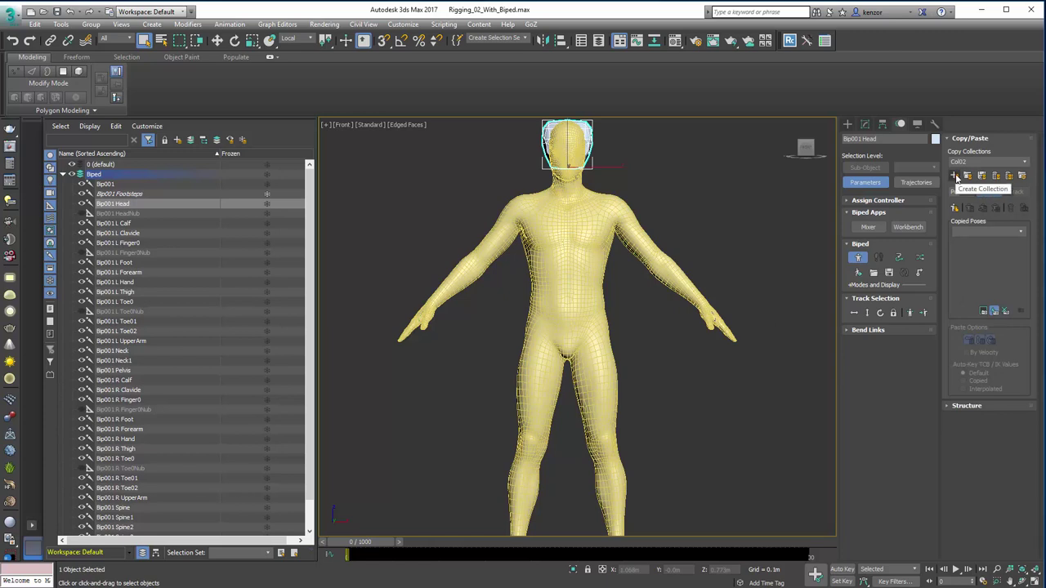
{"action": "left_click", "coordinate": [955, 176]}
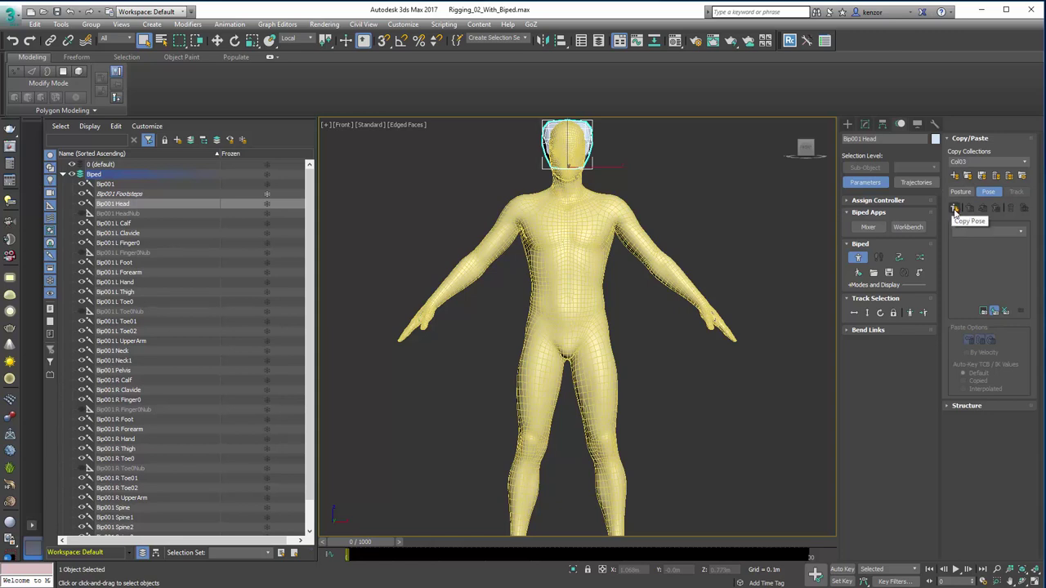
{"action": "left_click", "coordinate": [955, 209]}
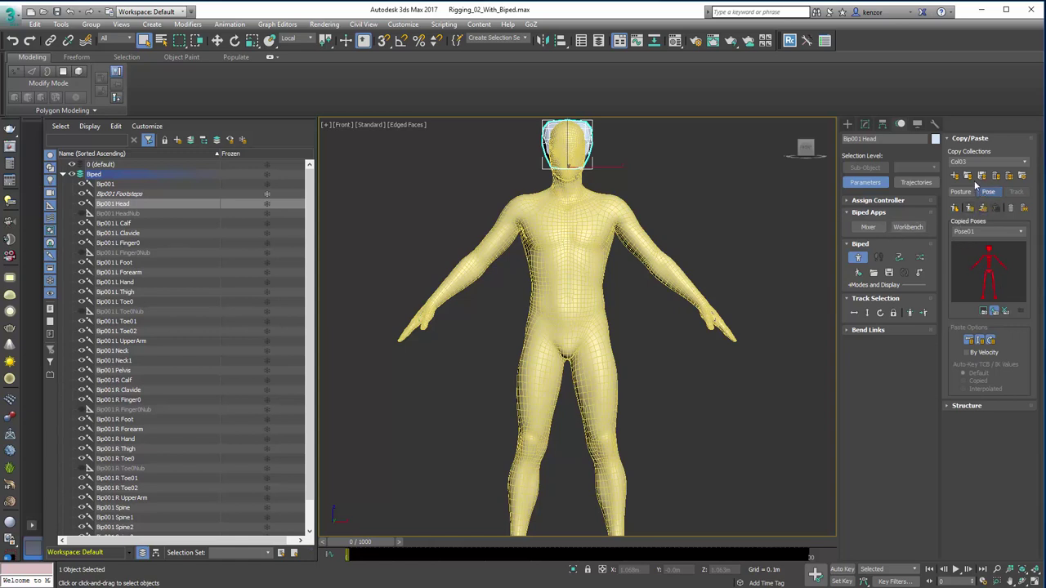
{"action": "left_click", "coordinate": [858, 258]}
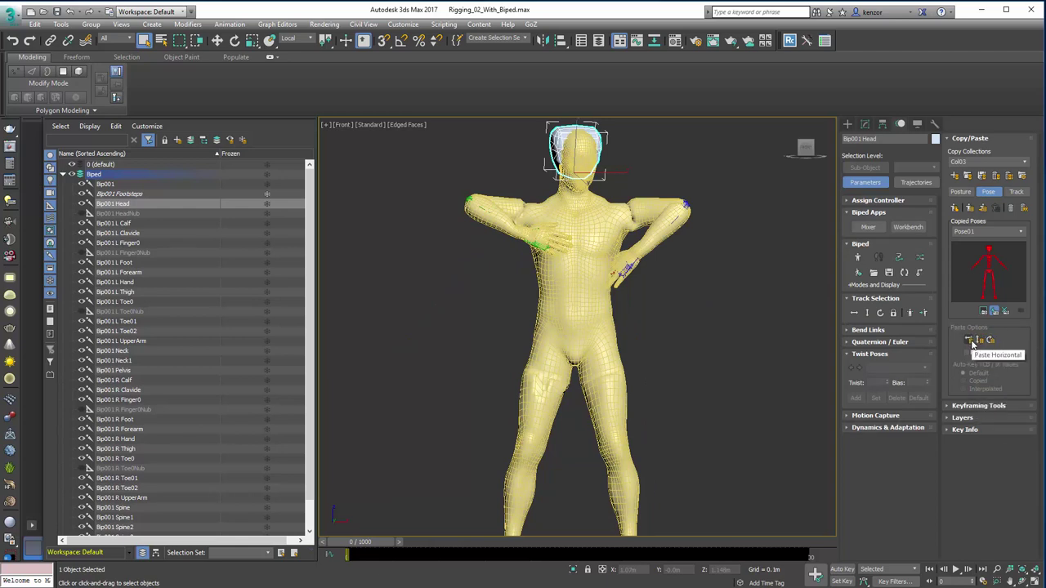
Enable horizontal, vertical and pivot paste-pose options, then scrub the timeline back to frame 0
{"action": "left_click", "coordinate": [969, 339]}
{"action": "left_click", "coordinate": [979, 339]}
{"action": "left_click", "coordinate": [991, 339]}
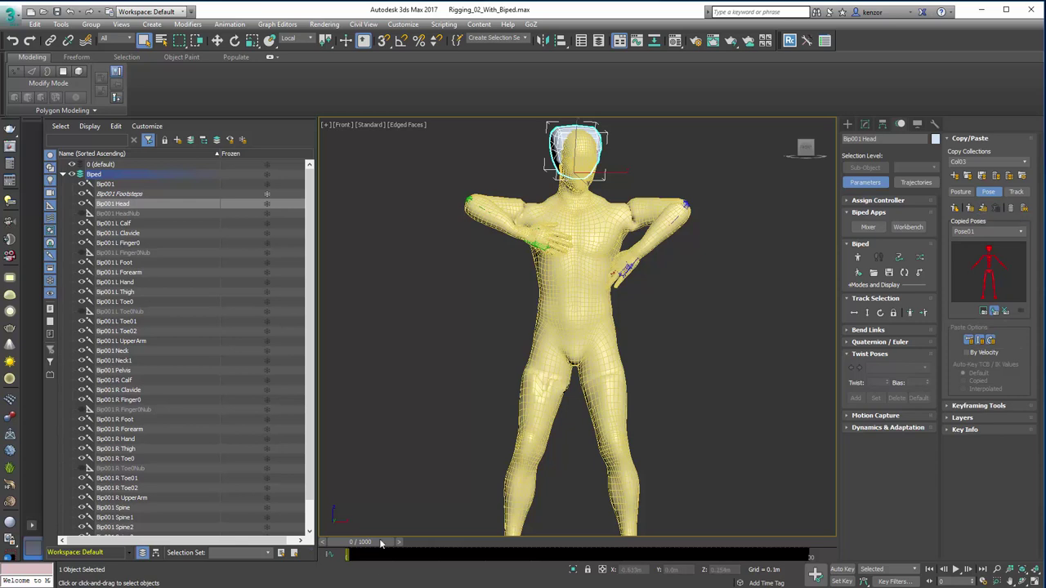
{"action": "mouse_move", "coordinate": [376, 542]}
{"action": "left_mouse_down"}
{"action": "mouse_move", "coordinate": [421, 560]}
{"action": "mouse_move", "coordinate": [384, 542]}
{"action": "left_mouse_up"}
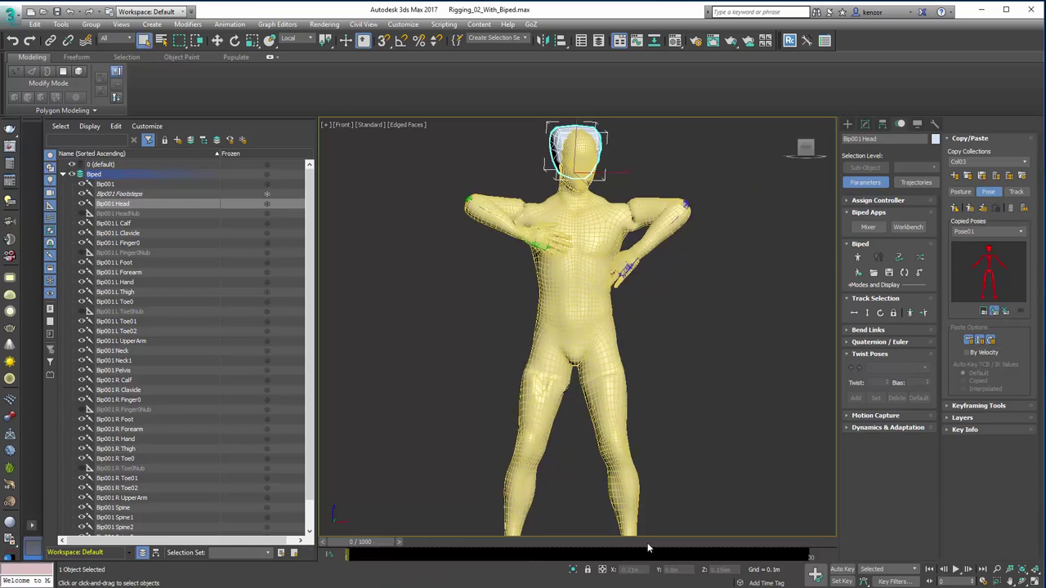
With Auto Key on, paste the stored bind pose onto frame 0 and preview the animation
{"action": "left_click", "coordinate": [842, 569]}
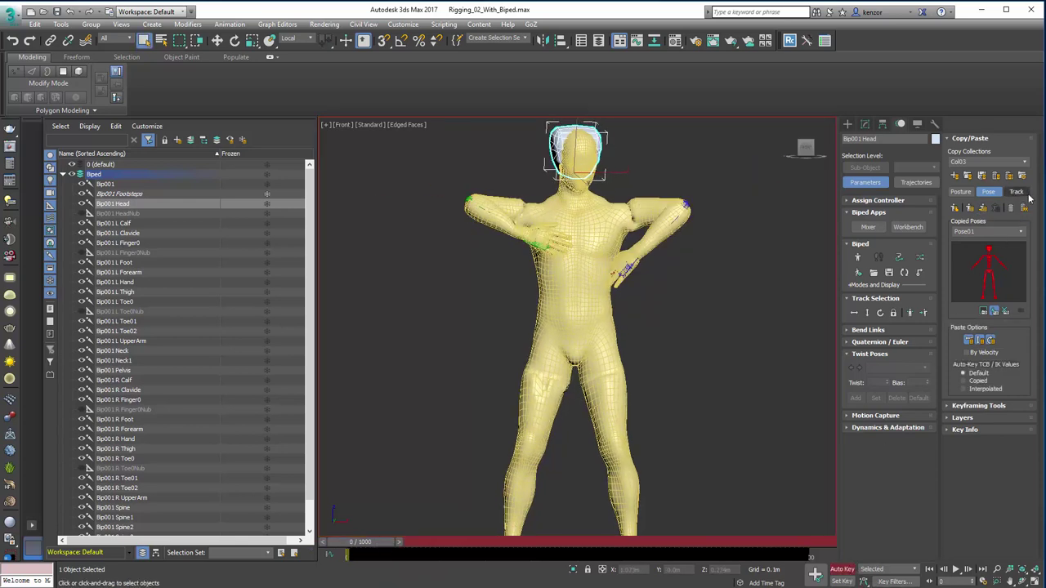
{"action": "left_click", "coordinate": [971, 209]}
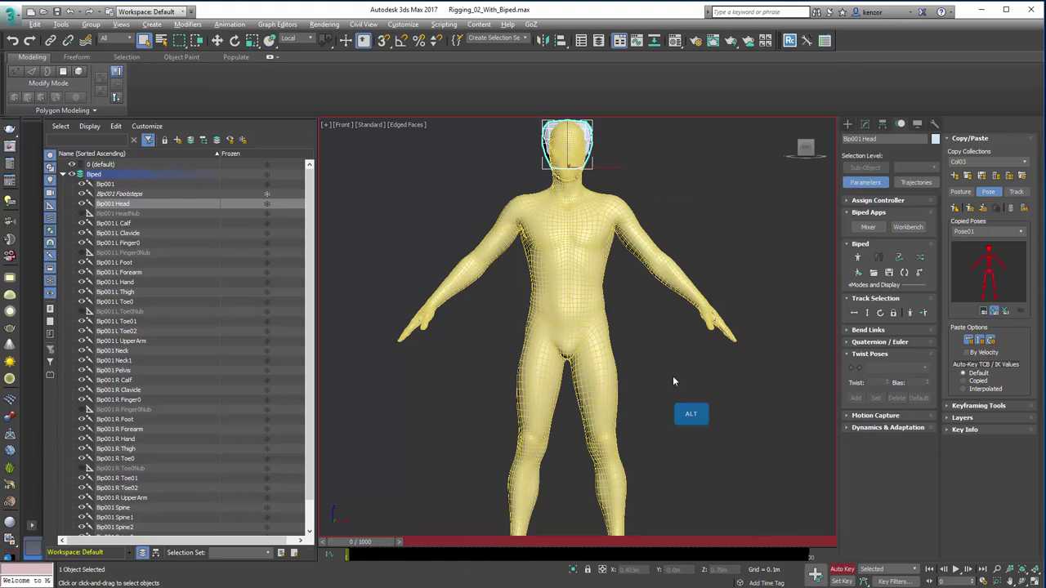
{"action": "mouse_move", "coordinate": [673, 381]}
{"action": "middle_mouse_down", "text": "alt"}
{"action": "mouse_move", "coordinate": [589, 399]}
{"action": "mouse_move", "coordinate": [666, 399]}
{"action": "middle_mouse_up", "text": "alt"}
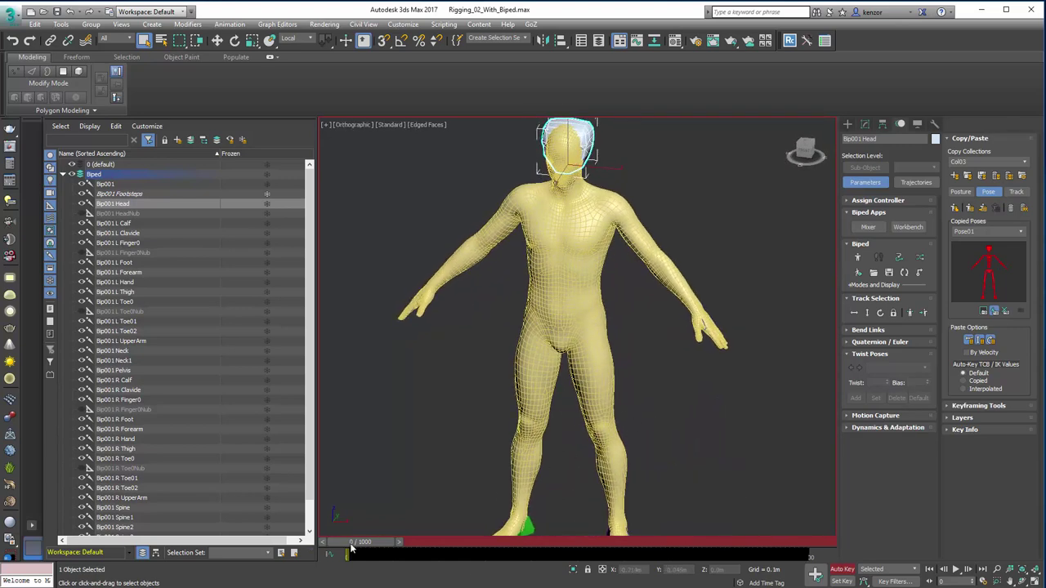
{"action": "mouse_move", "coordinate": [352, 549]}
{"action": "left_mouse_down"}
{"action": "mouse_move", "coordinate": [402, 549]}
{"action": "mouse_move", "coordinate": [352, 549]}
{"action": "left_mouse_up"}
Show the figure straight on from the front with the ViewCube and turn Auto Key off
{"action": "middle_click_drag", "start_coordinate": [752, 314], "coordinate": [756, 308], "text": "alt"}
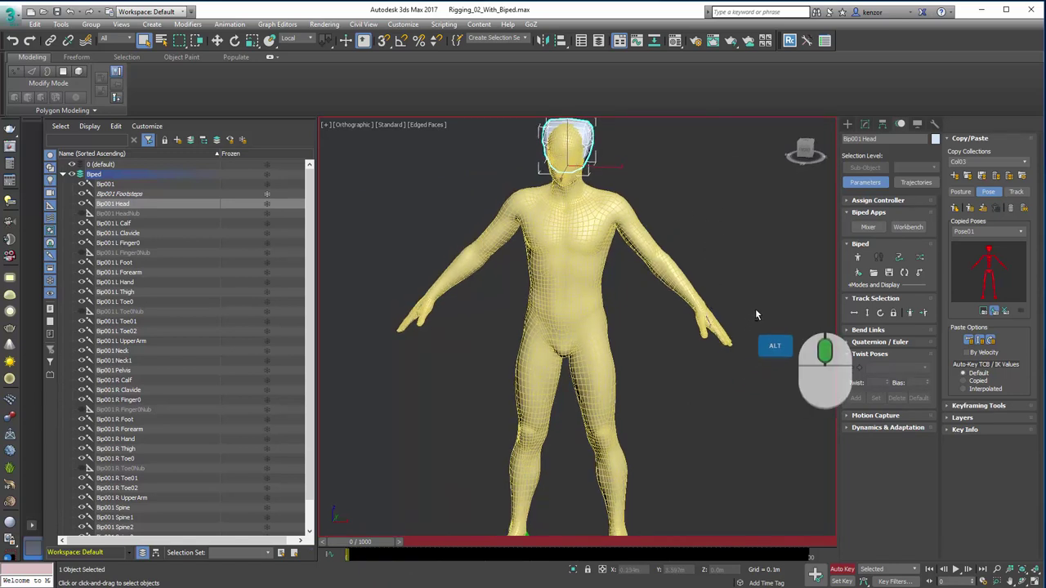
{"action": "left_click", "coordinate": [806, 155]}
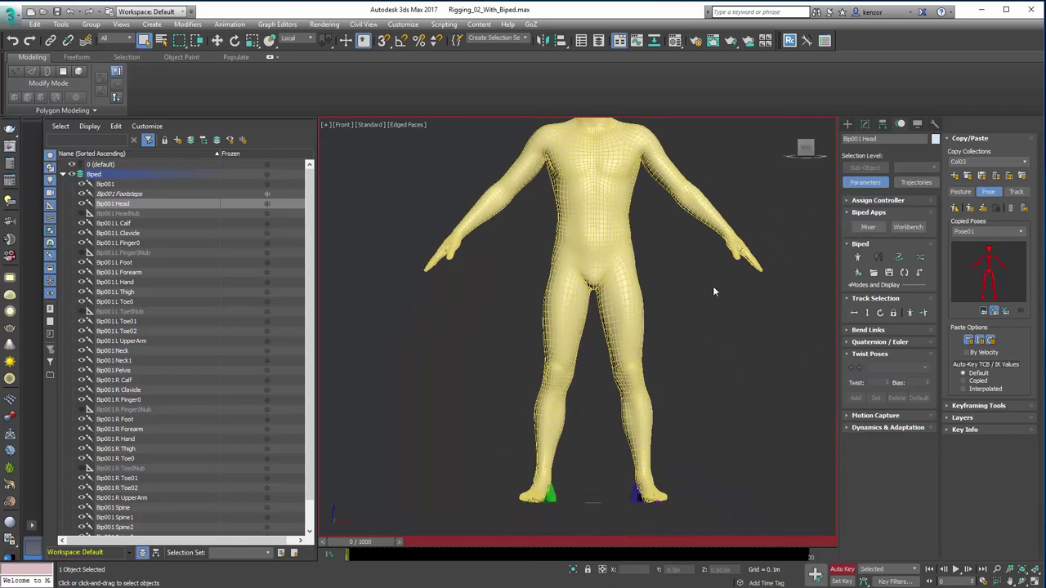
{"action": "left_click", "coordinate": [842, 570]}
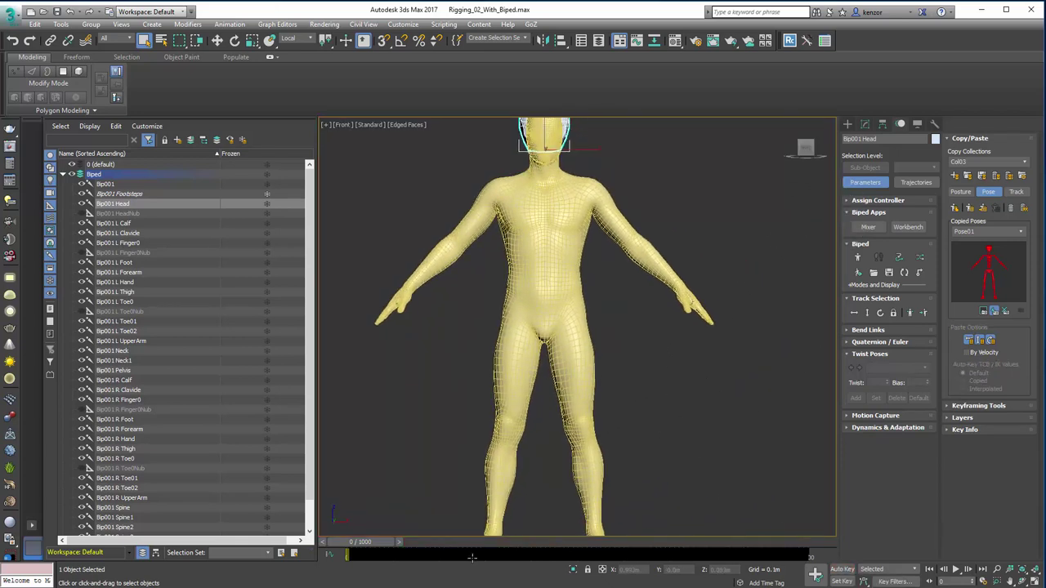
Scrub frames 0–2 to confirm frame 0 holds the neutral arms-out pose
{"action": "left_click_drag", "start_coordinate": [380, 547], "coordinate": [375, 552]}
{"action": "left_click_drag", "start_coordinate": [387, 541], "coordinate": [372, 542]}
{"action": "left_click_drag", "start_coordinate": [825, 560], "coordinate": [347, 564]}
Select all bones using the 'biped bones' named selection set
{"action": "left_click", "coordinate": [645, 147]}
{"action": "left_click", "coordinate": [524, 39]}
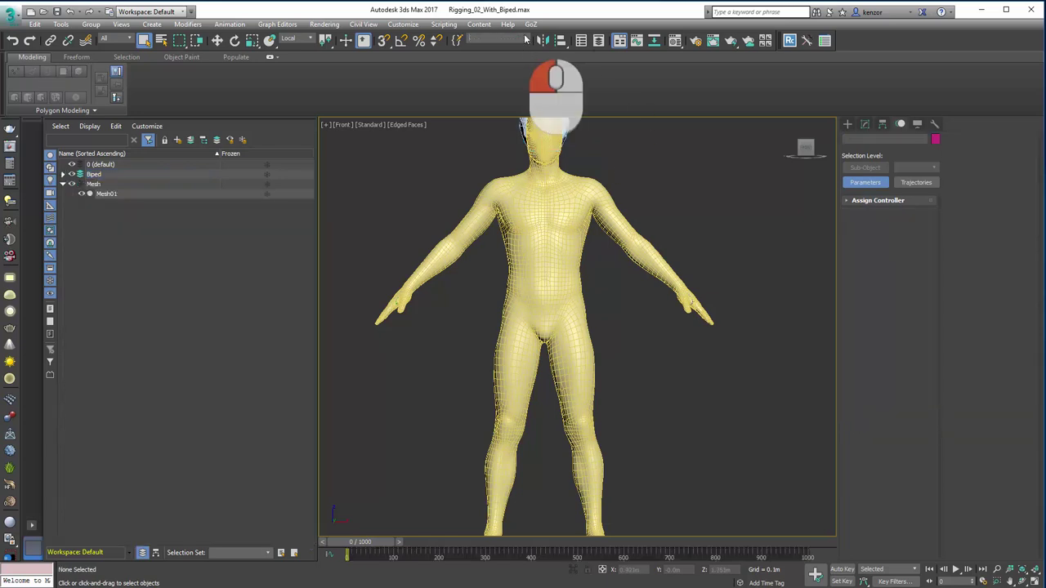
{"action": "left_click", "coordinate": [509, 48]}
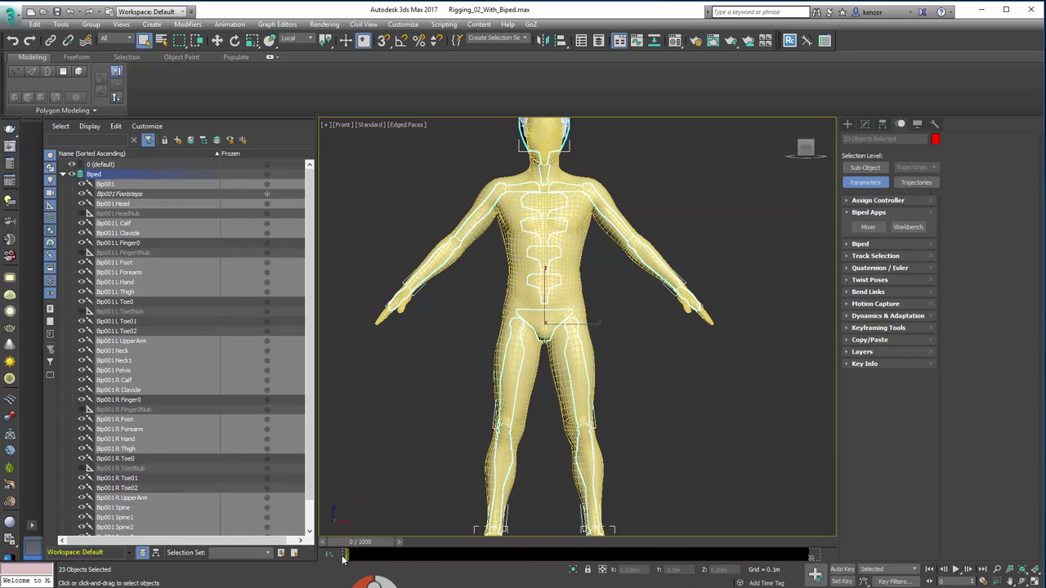
Drag the biped bones' key from frame 80 to 99, deselect, and scrub to frame 16
{"action": "left_click_drag", "start_coordinate": [382, 553], "coordinate": [391, 554]}
{"action": "left_click", "coordinate": [675, 499]}
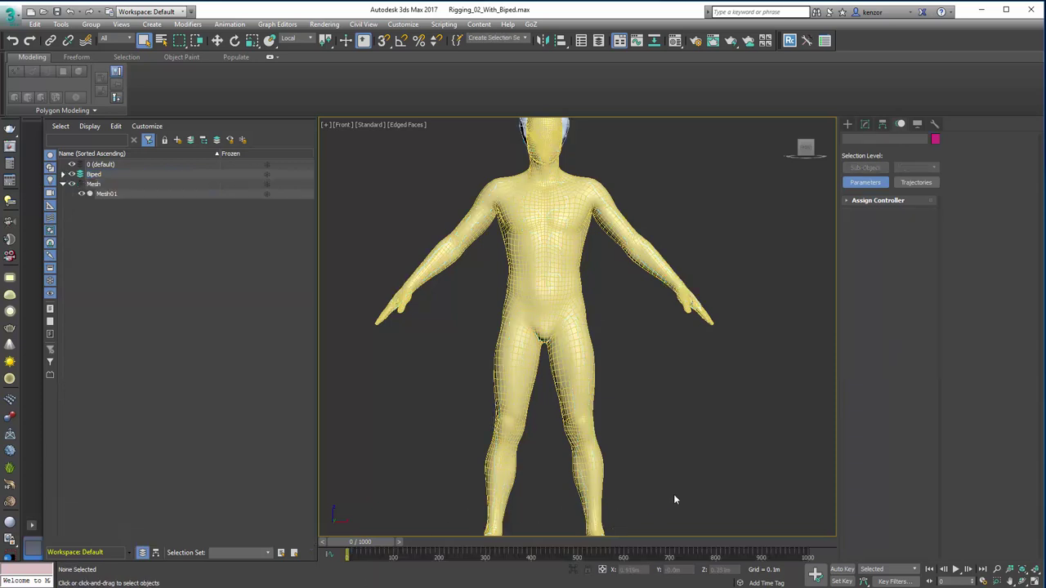
{"action": "left_click_drag", "start_coordinate": [372, 546], "coordinate": [373, 548]}
Select all Biped bones, set End Time to 2000, and move the frame-255 key to 314
{"action": "double_click", "coordinate": [93, 174]}
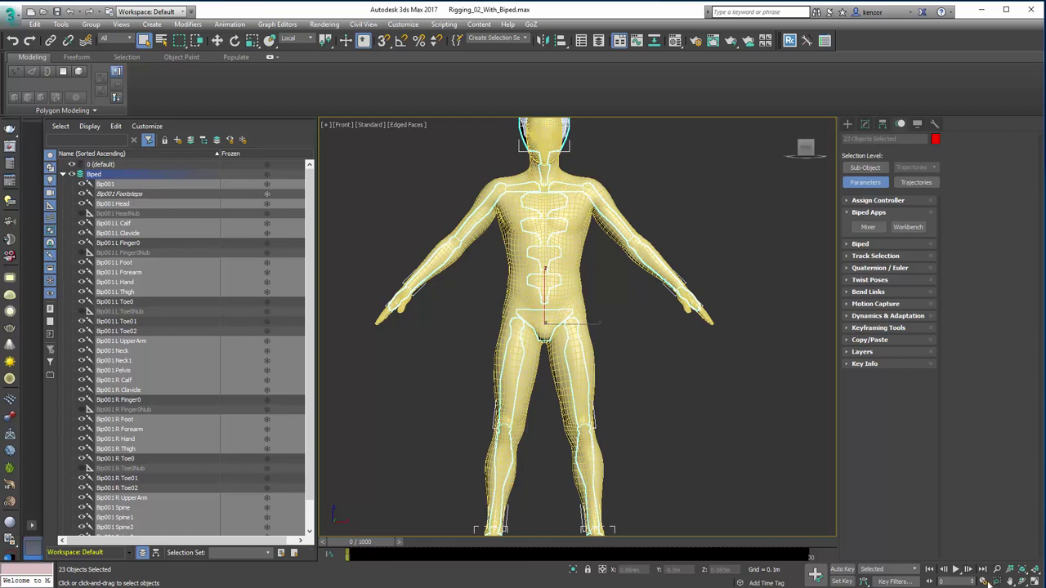
{"action": "left_click", "coordinate": [985, 581]}
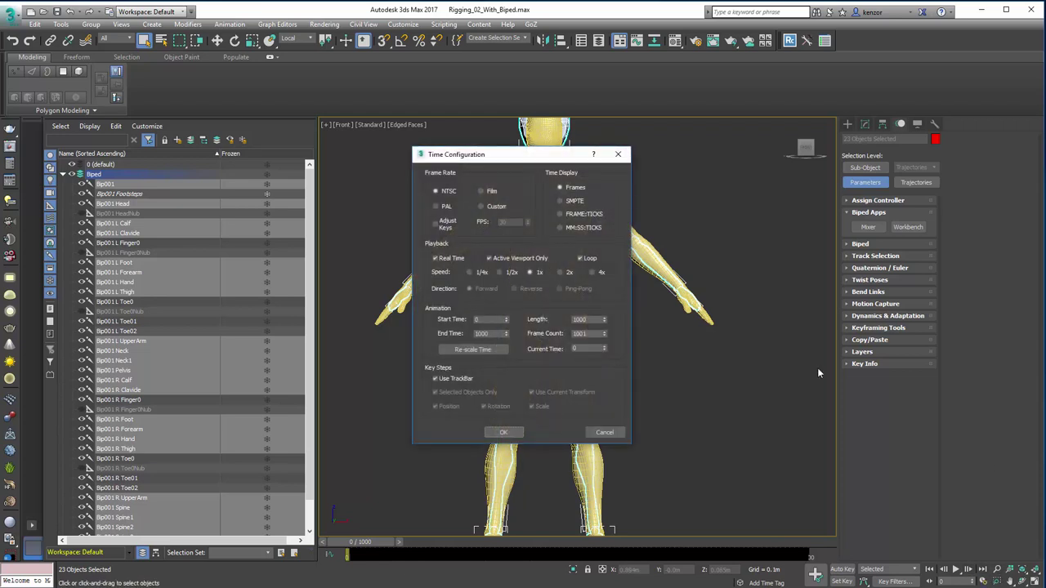
{"action": "double_click", "coordinate": [491, 333]}
{"action": "type", "text": "2000"}
{"action": "key", "text": "Return"}
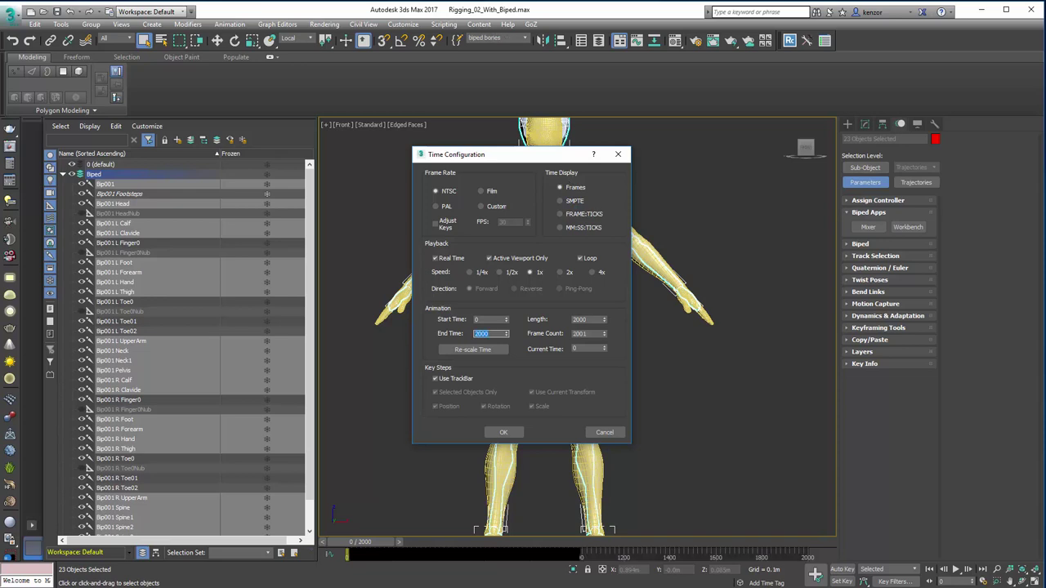
{"action": "left_click", "coordinate": [505, 432]}
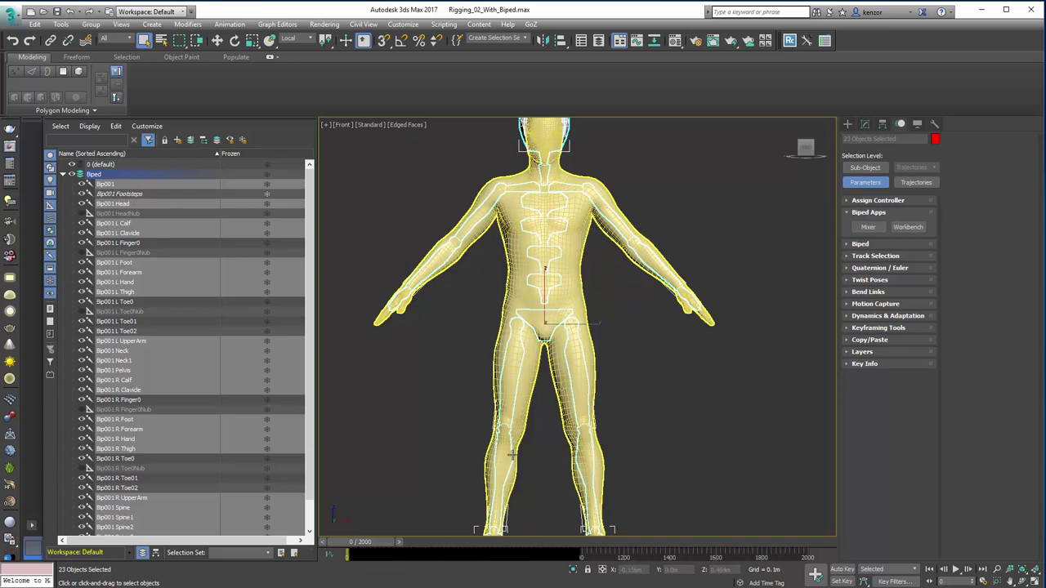
{"action": "mouse_move", "coordinate": [347, 559]}
{"action": "left_mouse_down"}
{"action": "mouse_move", "coordinate": [419, 553]}
{"action": "mouse_move", "coordinate": [361, 547]}
{"action": "left_mouse_up"}
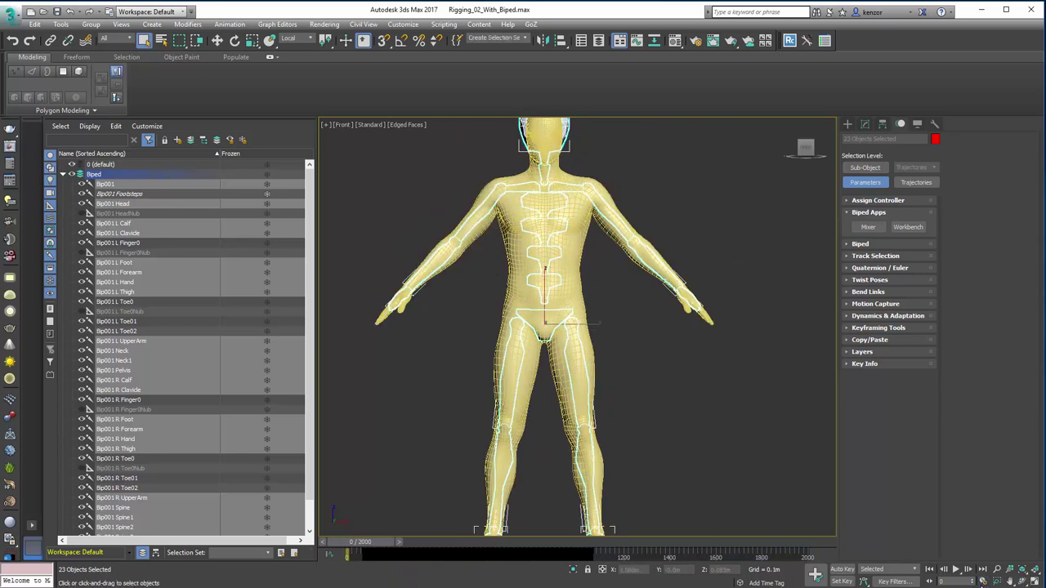
Set the animation End Time to 60 in Time Configuration
{"action": "left_click", "coordinate": [982, 582]}
{"action": "double_click", "coordinate": [502, 334]}
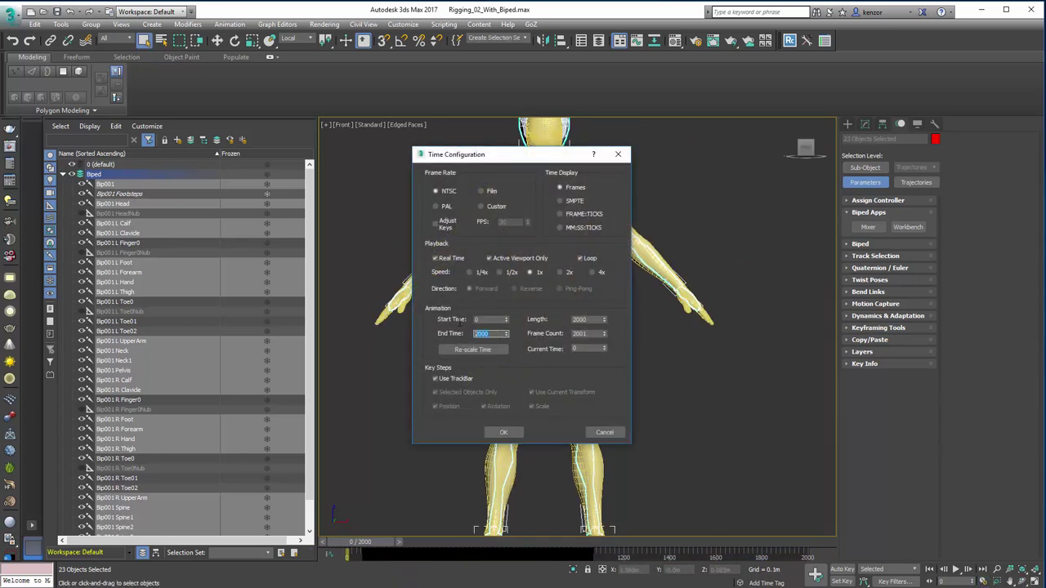
{"action": "type", "text": "60"}
{"action": "left_click", "coordinate": [500, 432]}
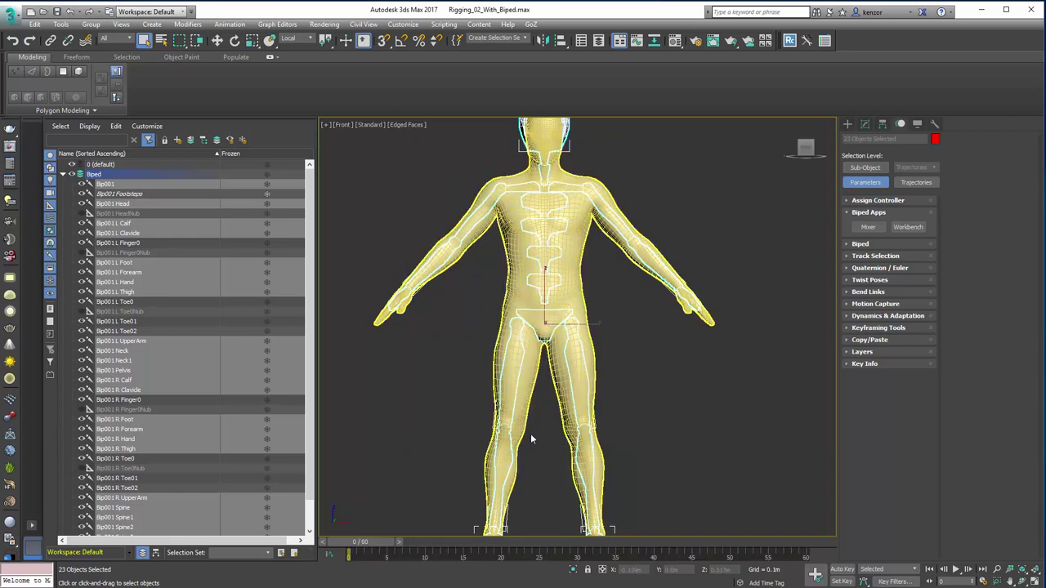
Raise the End Time to 69 and drag the bones' key from frame 66 to frame 1
{"action": "left_click", "coordinate": [983, 582]}
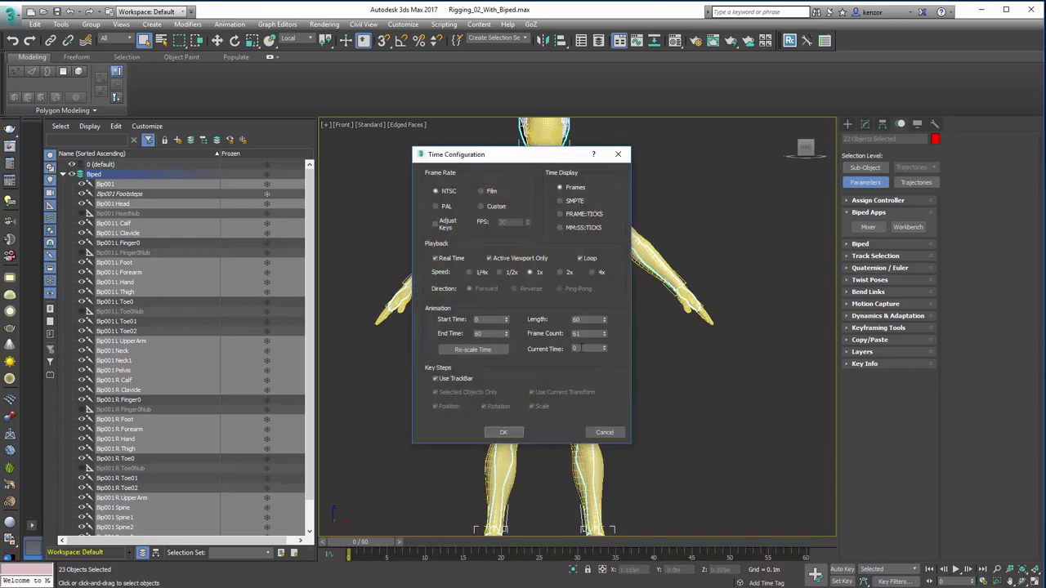
{"action": "left_click_drag", "start_coordinate": [507, 332], "coordinate": [507, 332]}
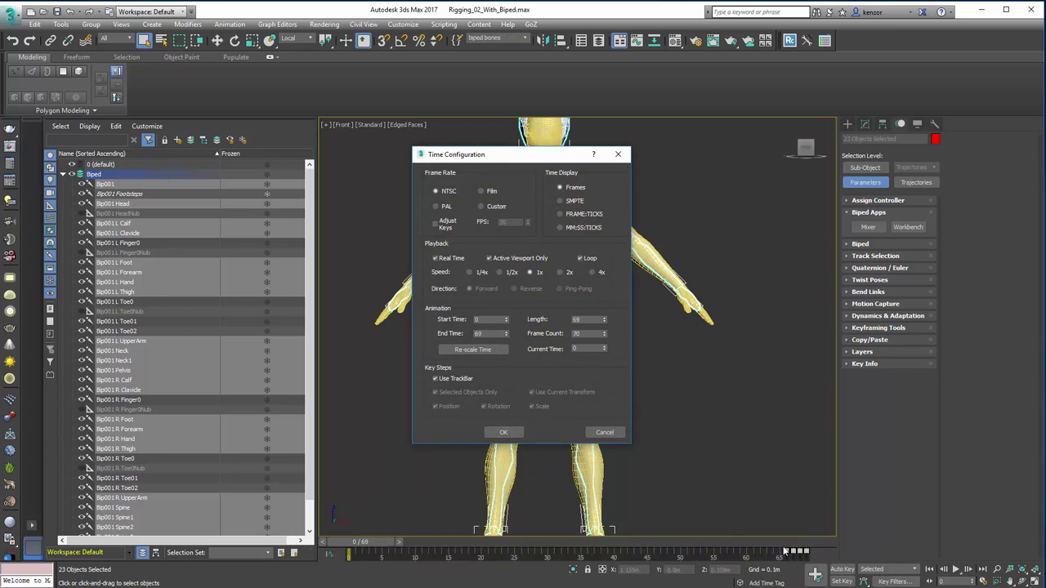
{"action": "left_click", "coordinate": [502, 432]}
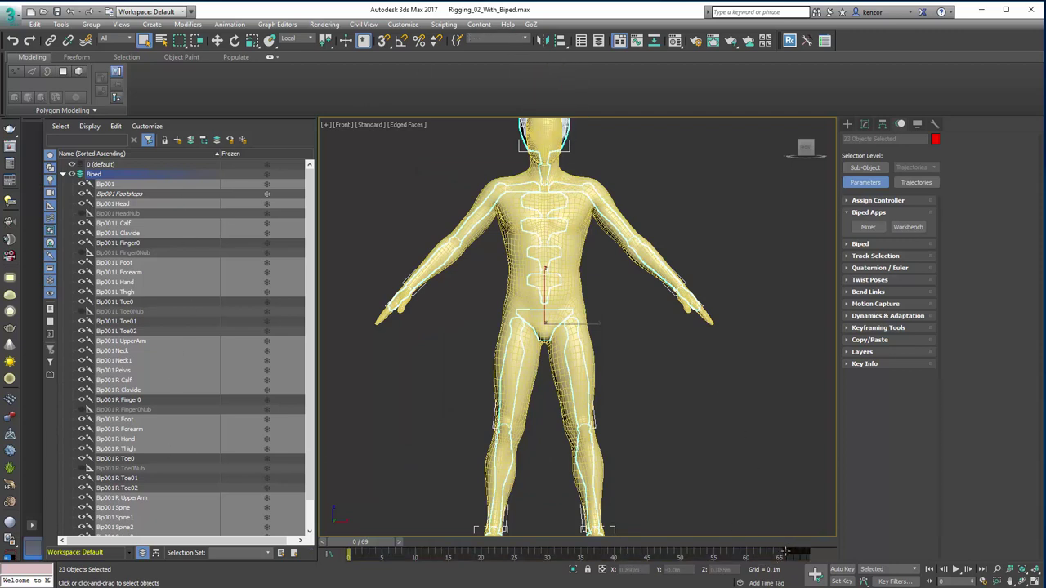
{"action": "left_click_drag", "start_coordinate": [785, 552], "coordinate": [359, 542]}
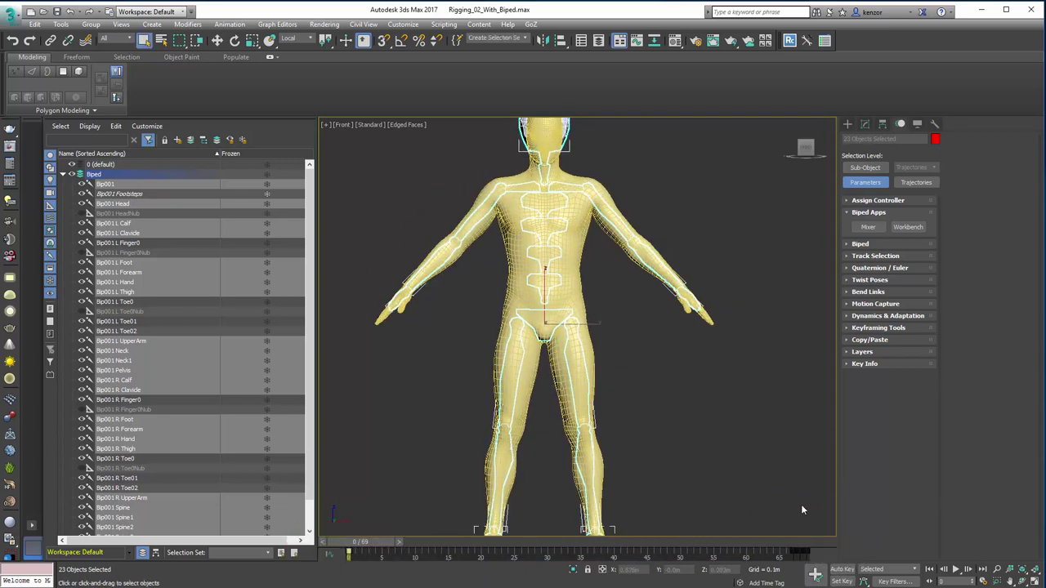
Set End Time to 1100 in Time Configuration so the timeline spans frames 0–1100
{"action": "left_click", "coordinate": [984, 582]}
{"action": "double_click", "coordinate": [482, 334]}
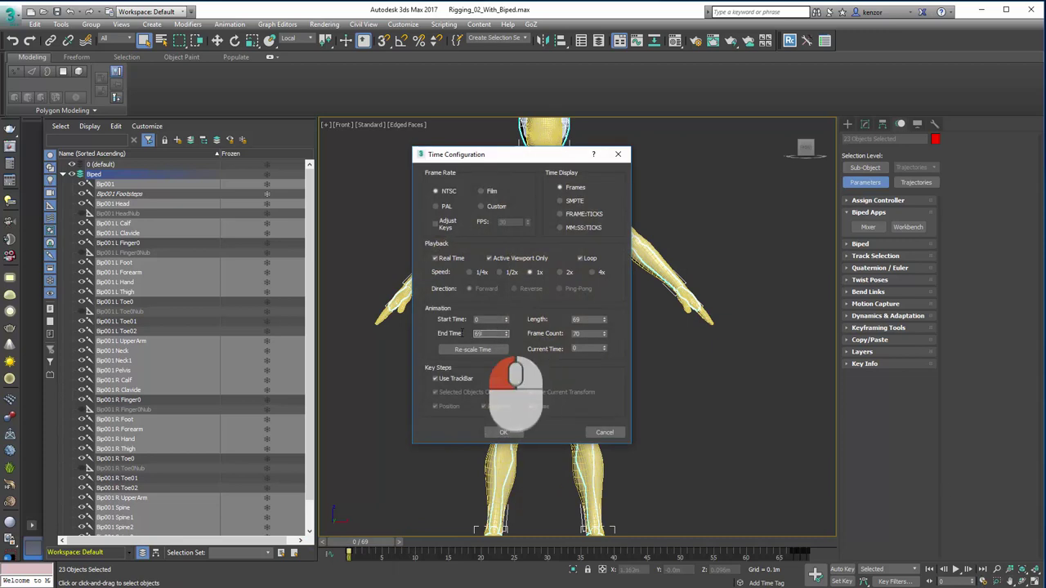
{"action": "type", "text": "1100"}
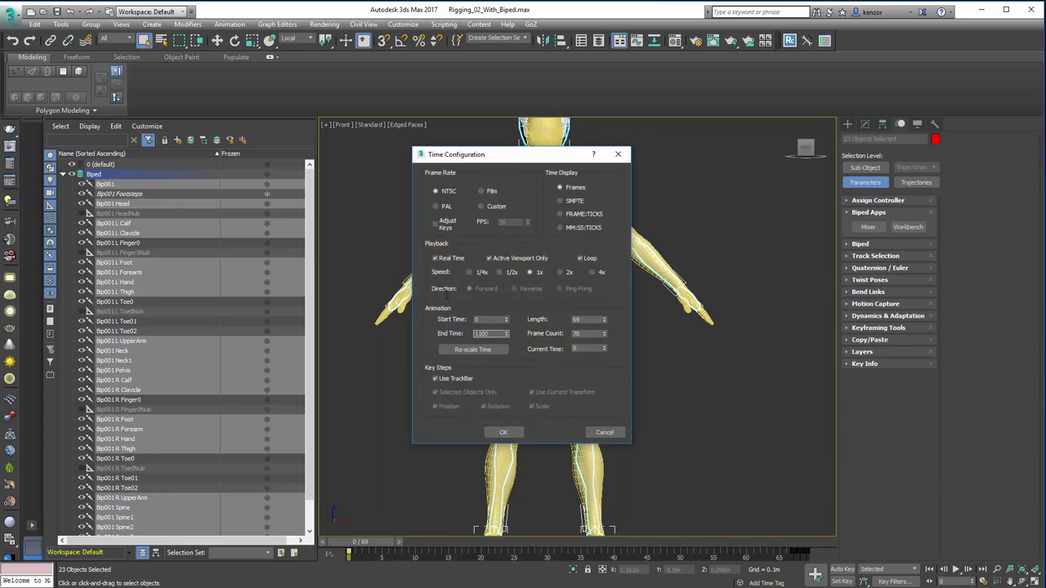
{"action": "key", "text": "Return"}
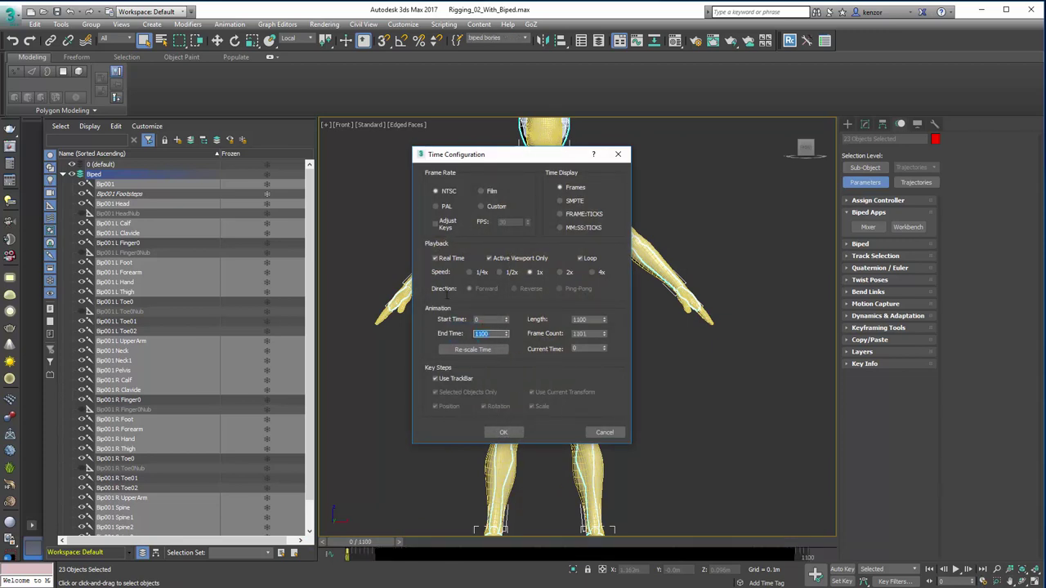
{"action": "left_click", "coordinate": [504, 432]}
{"action": "scroll", "coordinate": [674, 191], "scroll_direction": "down", "scroll_amount": 5}
{"action": "middle_click_drag", "start_coordinate": [654, 213], "coordinate": [630, 290], "text": "alt"}
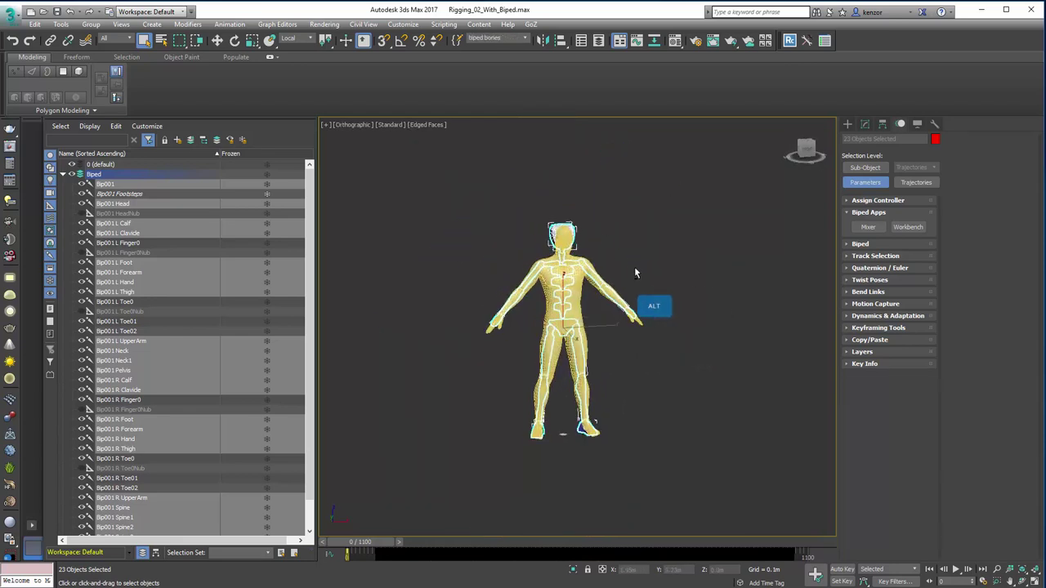
Switch to the front view, zoom in on the upper body, and scrub the first frames
{"action": "left_click", "coordinate": [804, 155]}
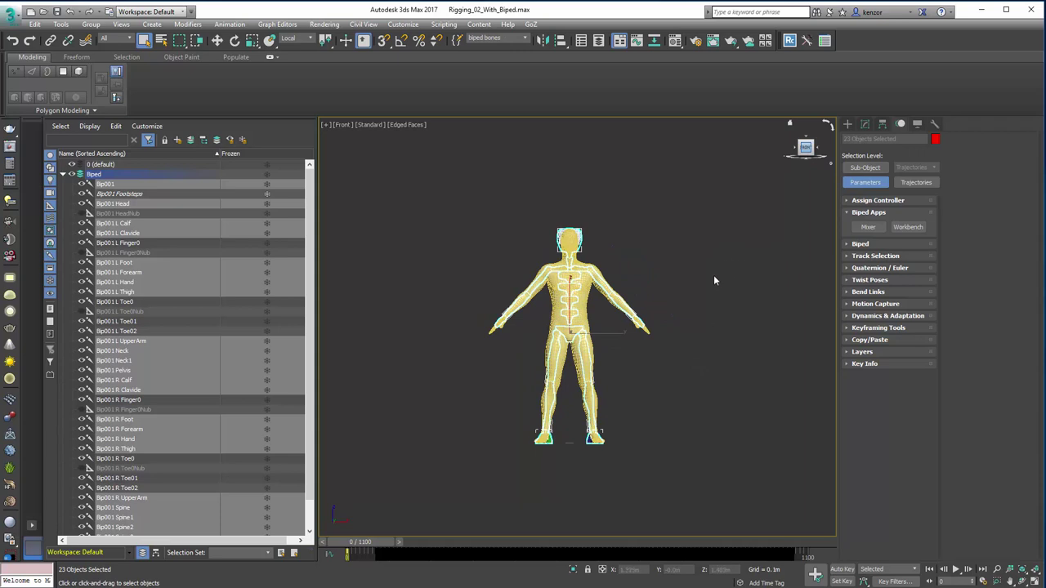
{"action": "scroll", "coordinate": [694, 245], "scroll_direction": "up", "scroll_amount": 5}
{"action": "middle_click_drag", "start_coordinate": [698, 227], "coordinate": [750, 265]}
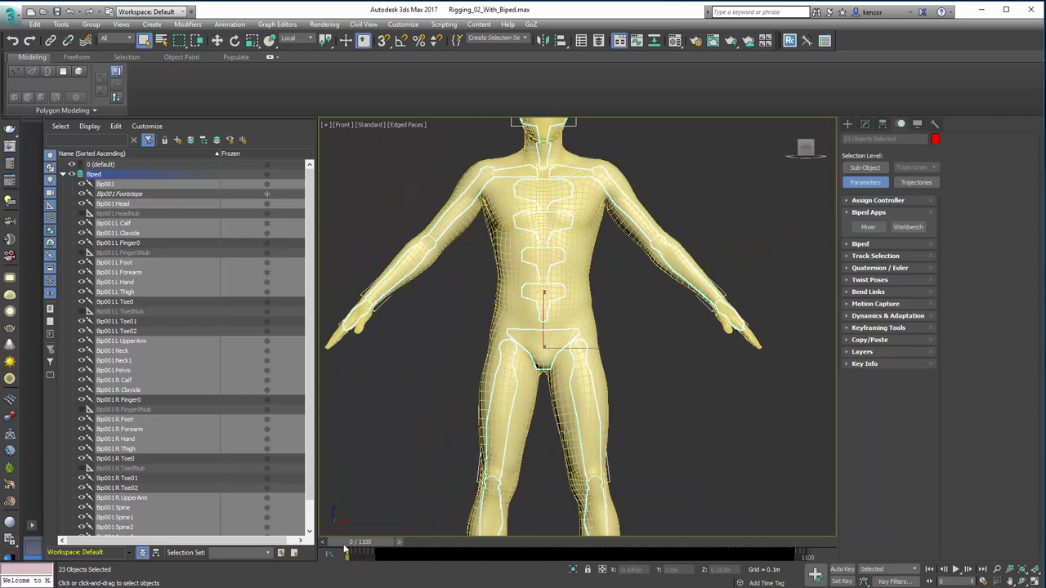
{"action": "mouse_move", "coordinate": [358, 548]}
{"action": "left_mouse_down"}
{"action": "mouse_move", "coordinate": [407, 542]}
{"action": "mouse_move", "coordinate": [358, 544]}
{"action": "left_mouse_up"}
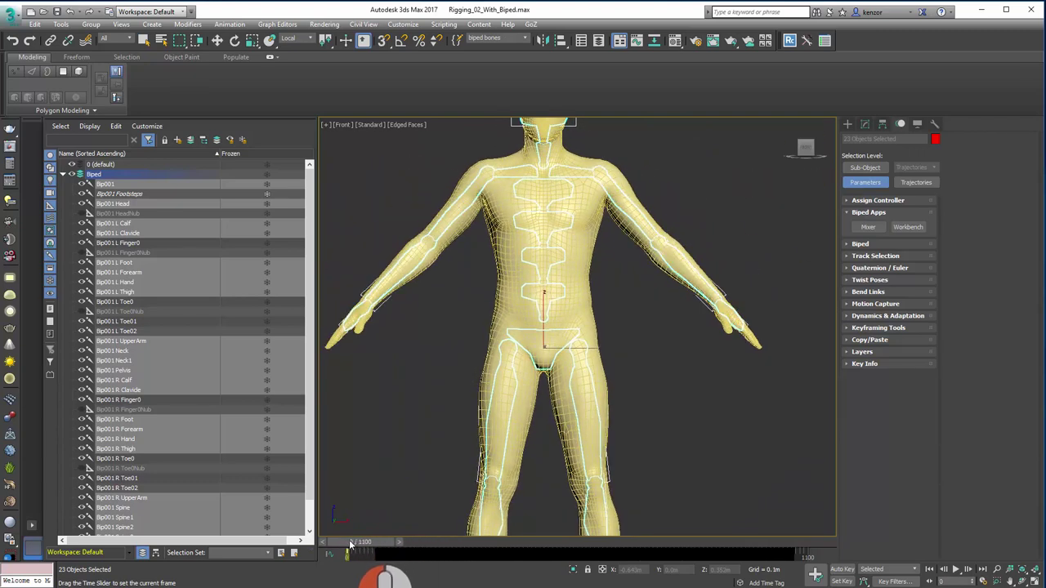
Return to Select mode, pan down to the legs and feet, and scrub to frame 96
{"action": "key", "text": "q"}
{"action": "scroll", "coordinate": [452, 360], "scroll_direction": "down", "scroll_amount": 3}
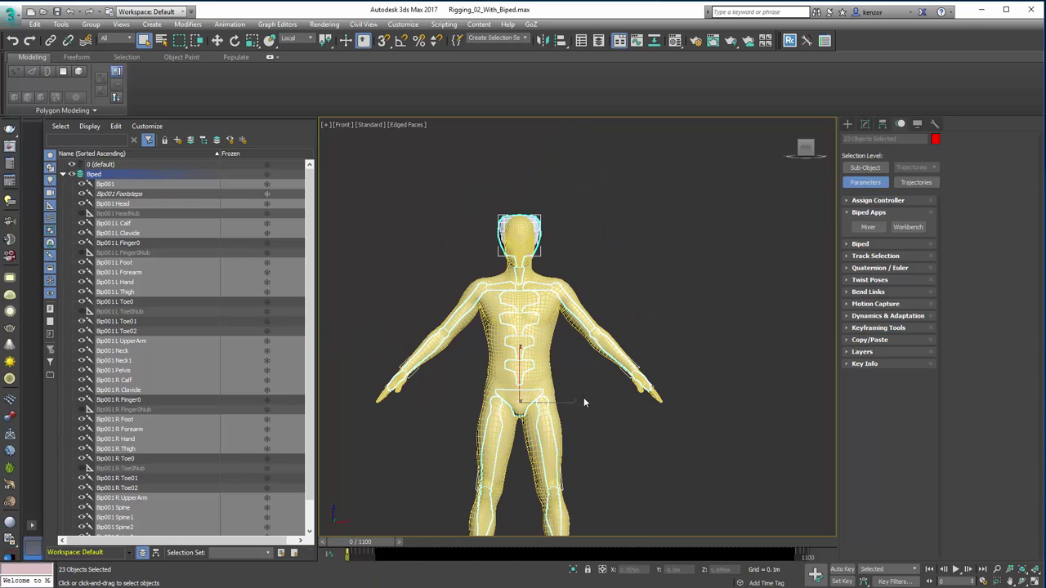
{"action": "middle_click_drag", "start_coordinate": [690, 227], "coordinate": [672, 200]}
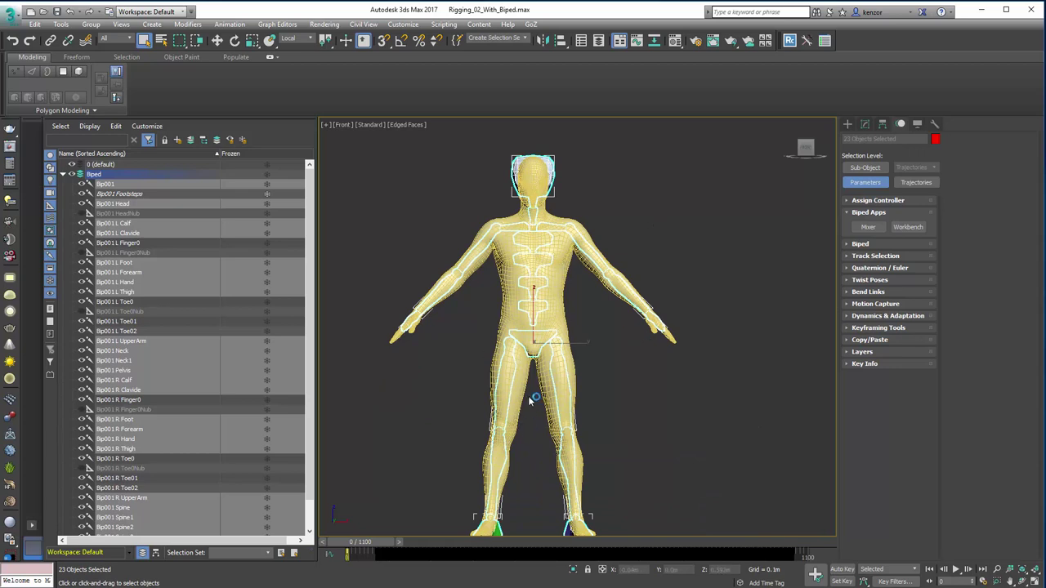
{"action": "left_click_drag", "start_coordinate": [379, 541], "coordinate": [358, 539]}
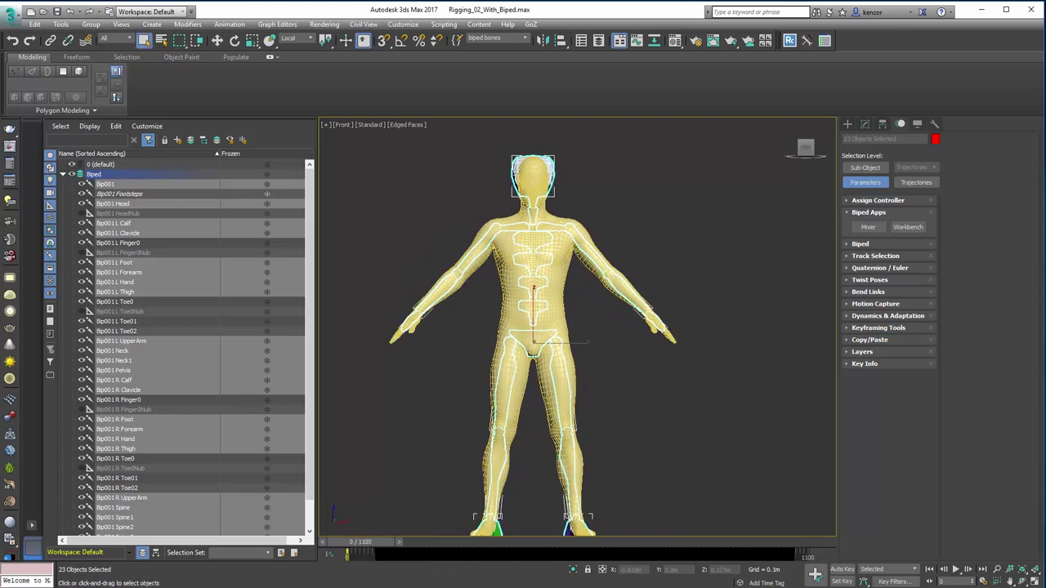